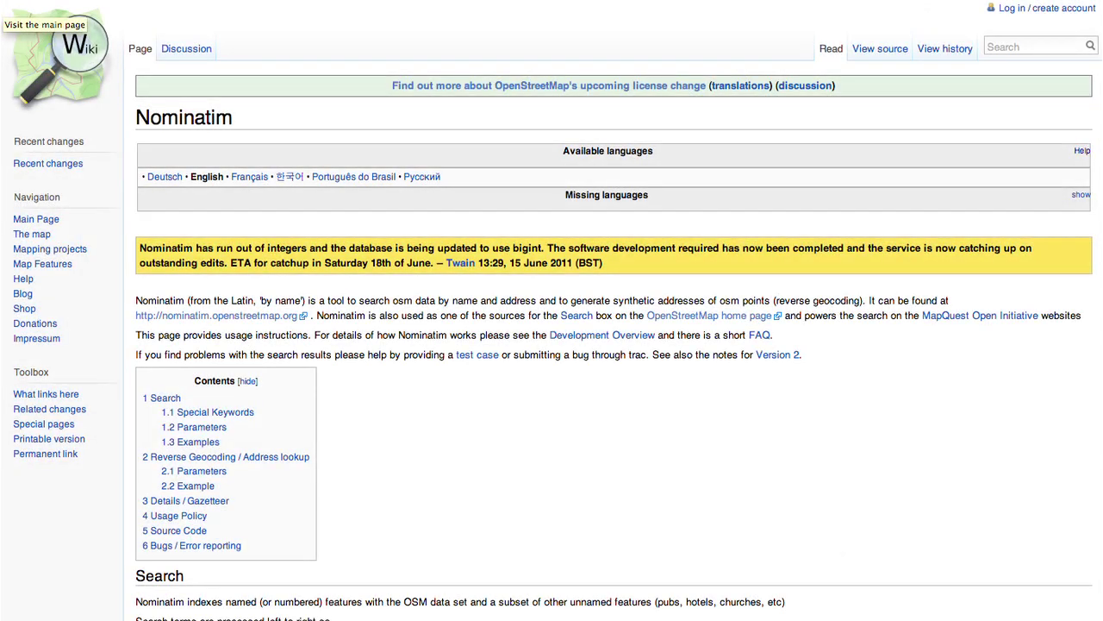
- Scroll through the Nominatim wiki page's search Parameters and Examples sections
{"action": "scroll", "coordinate": [552, 310], "scroll_direction": "down", "scroll_amount": 3}
{"action": "scroll", "coordinate": [551, 310], "scroll_direction": "down", "scroll_amount": 3}
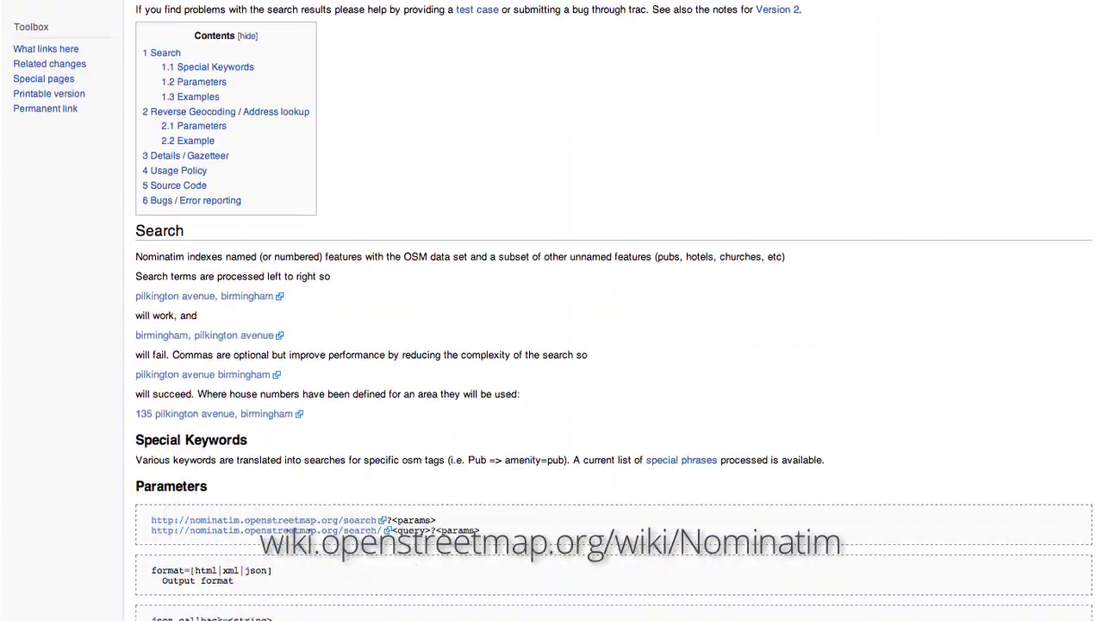
{"action": "scroll", "coordinate": [552, 311], "scroll_direction": "down", "scroll_amount": 3}
{"action": "scroll", "coordinate": [552, 311], "scroll_direction": "down", "scroll_amount": 3}
{"action": "scroll", "coordinate": [552, 311], "scroll_direction": "down", "scroll_amount": 3}
{"action": "scroll", "coordinate": [551, 310], "scroll_direction": "down", "scroll_amount": 3}
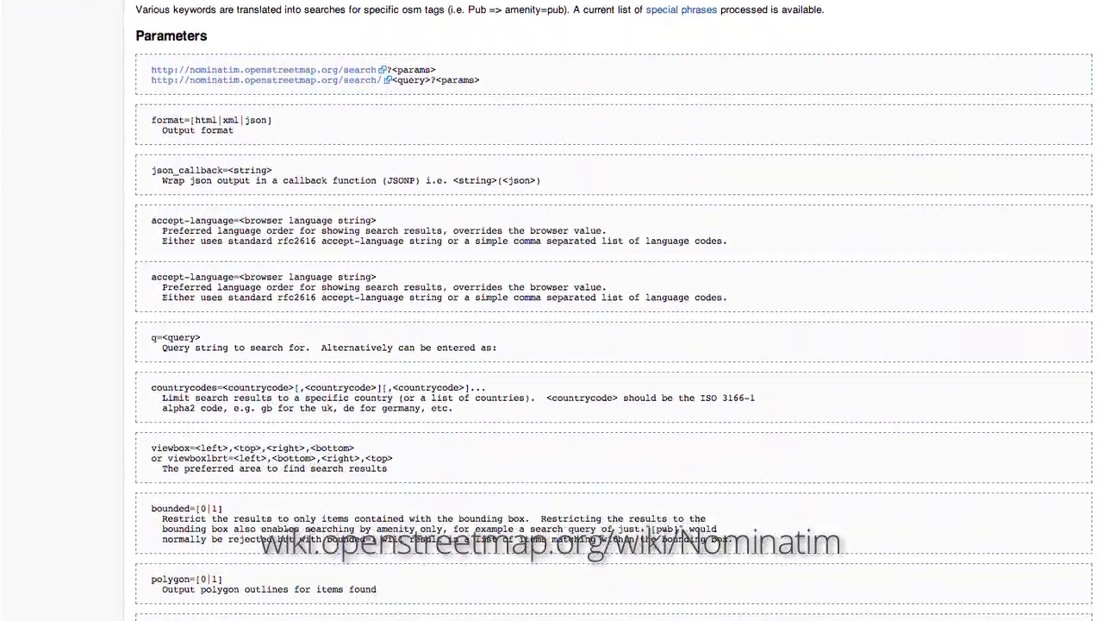
{"action": "scroll", "coordinate": [552, 310], "scroll_direction": "down", "scroll_amount": 3}
{"action": "scroll", "coordinate": [551, 310], "scroll_direction": "down", "scroll_amount": 3}
{"action": "scroll", "coordinate": [552, 311], "scroll_direction": "down", "scroll_amount": 3}
{"action": "scroll", "coordinate": [551, 310], "scroll_direction": "down", "scroll_amount": 3}
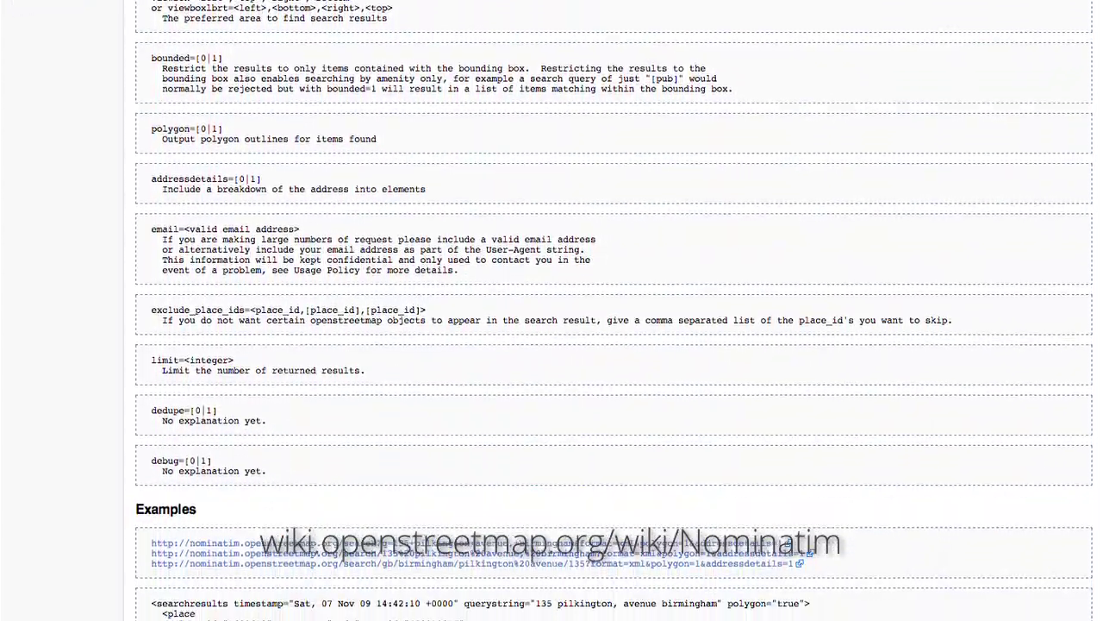
{"action": "scroll", "coordinate": [552, 311], "scroll_direction": "down", "scroll_amount": 3}
{"action": "scroll", "coordinate": [552, 310], "scroll_direction": "down", "scroll_amount": 3}
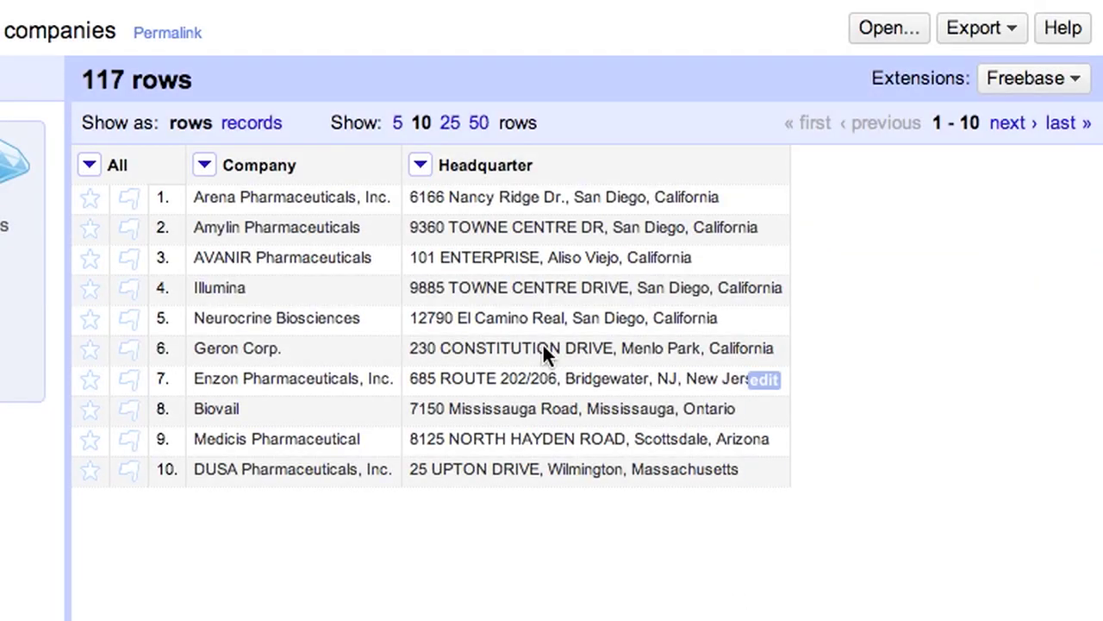
- Fetch-URLs column on Headquarter: Nominatim search URL + escape(value, 'url'); select the throttle delay
{"action": "left_click", "coordinate": [421, 166]}
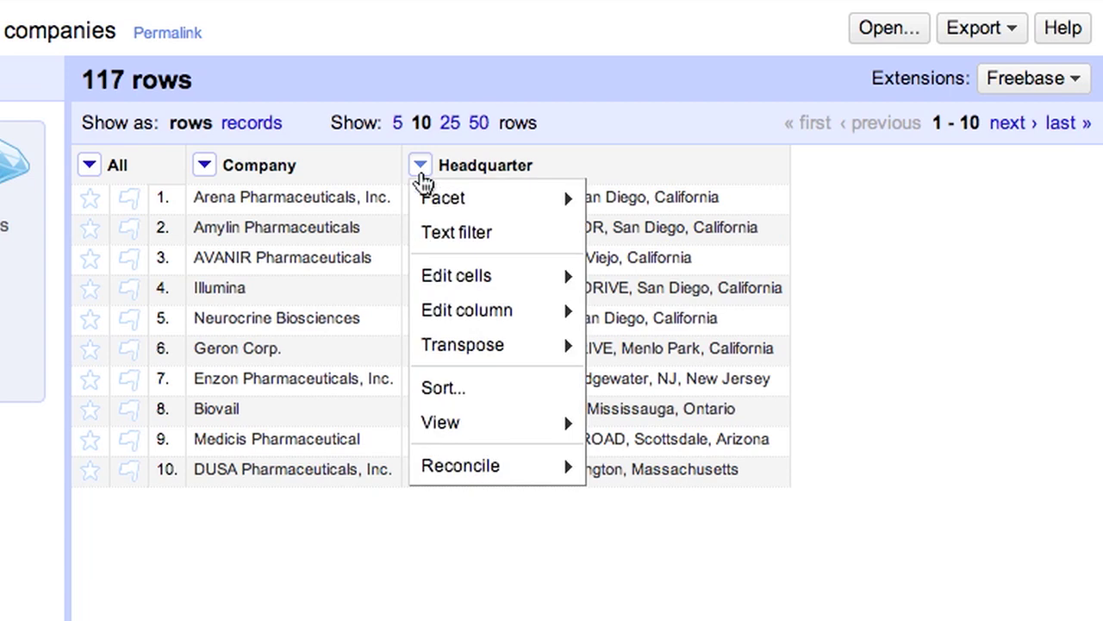
{"action": "mouse_move", "coordinate": [466, 309]}
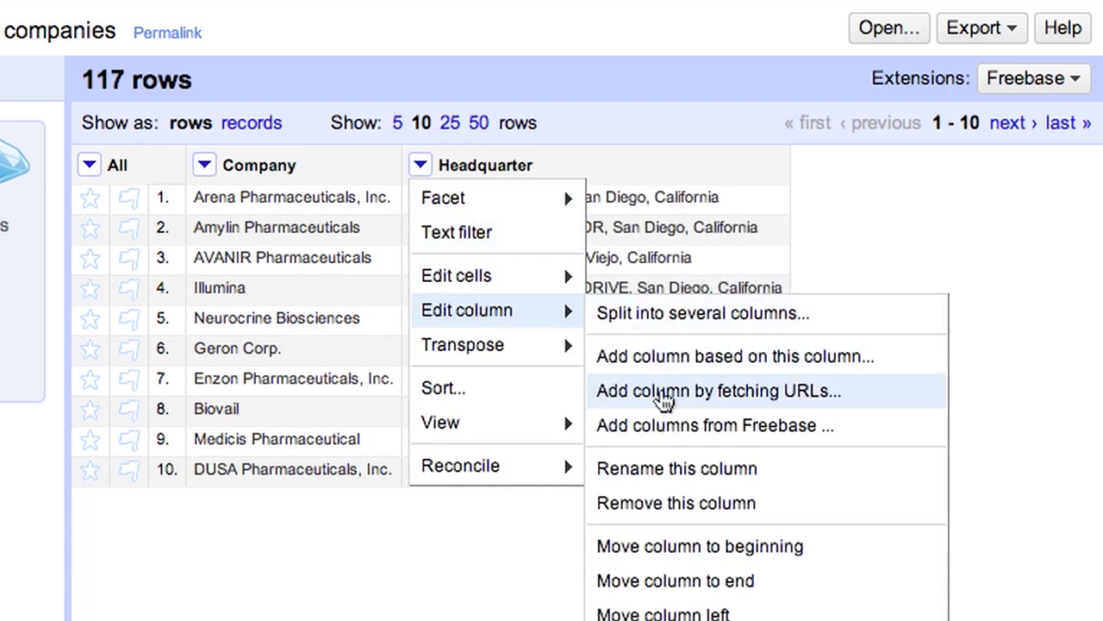
{"action": "left_click", "coordinate": [662, 394]}
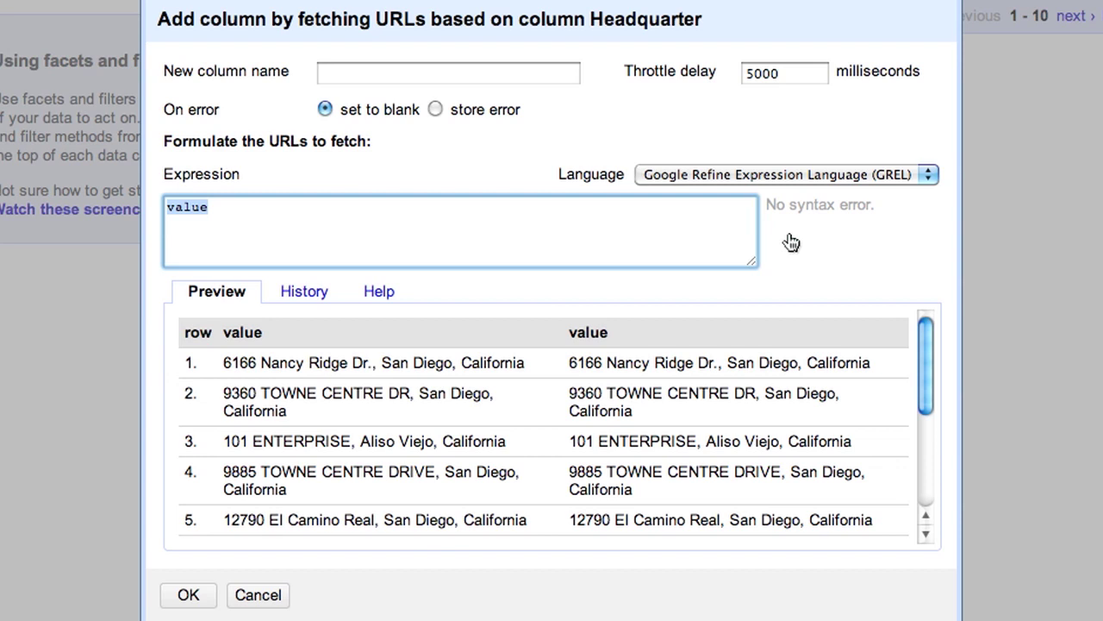
{"action": "key", "text": "ctrl+v"}
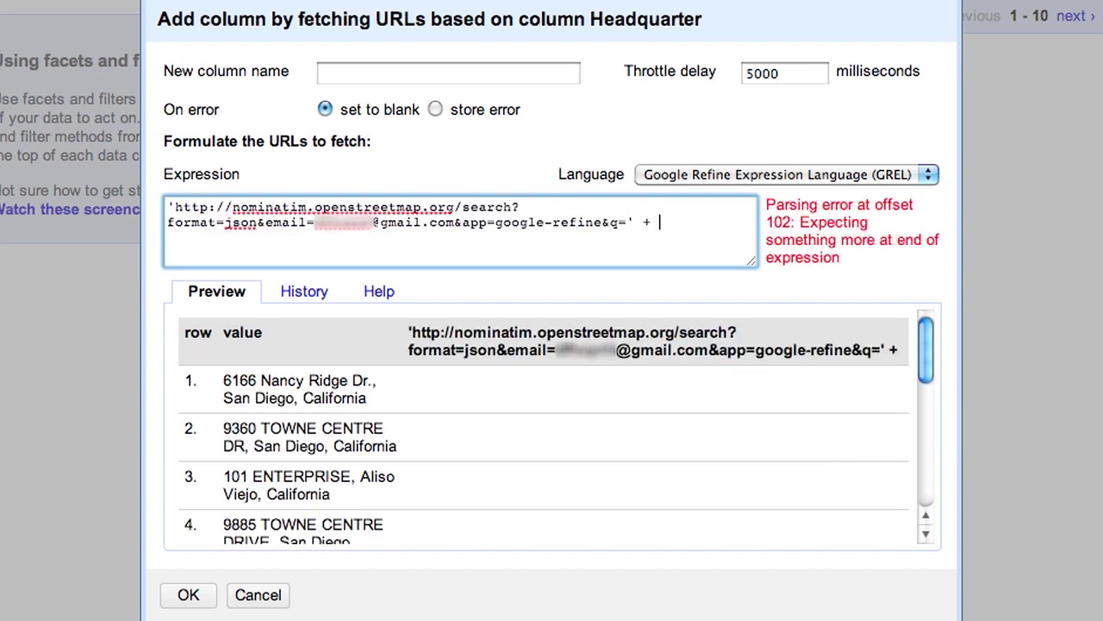
{"action": "type", "text": "esca"}
{"action": "type", "text": "pe(value, "}
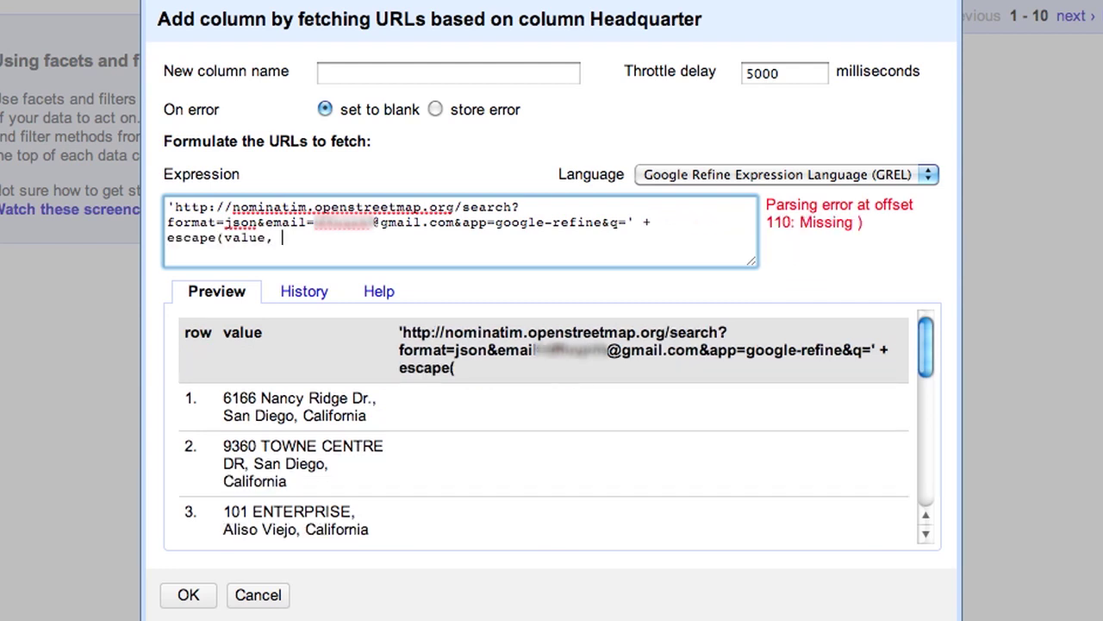
{"action": "type", "text": "'url')"}
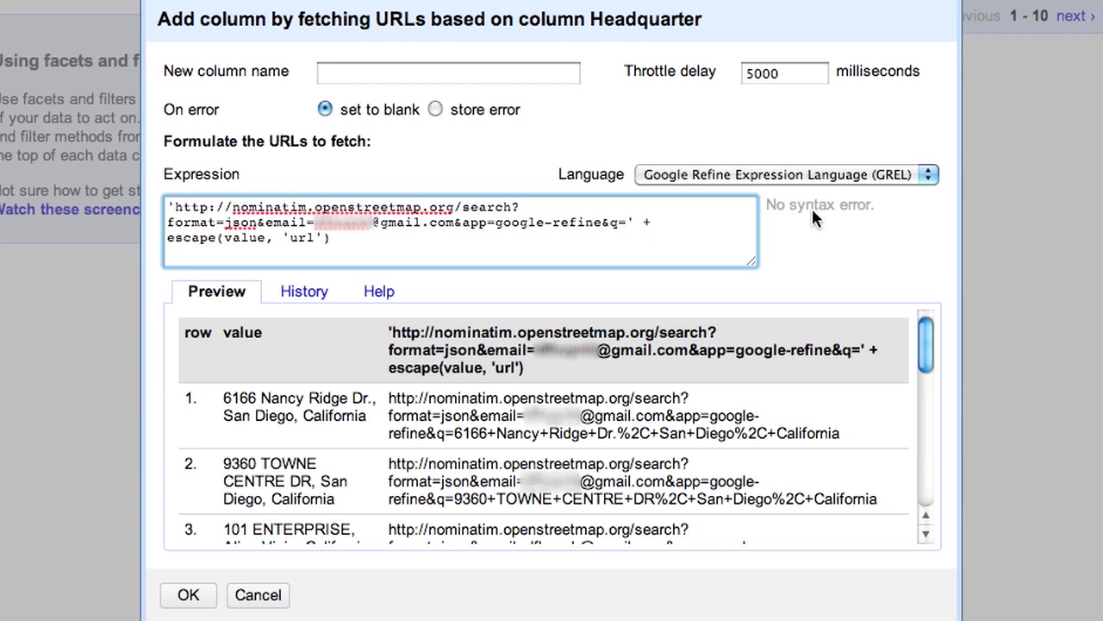
{"action": "left_click_drag", "start_coordinate": [811, 79], "coordinate": [733, 74]}
- Set throttle delay to 1500 ms, name the column json, and fetch the geocoding results
{"action": "type", "text": "1500"}
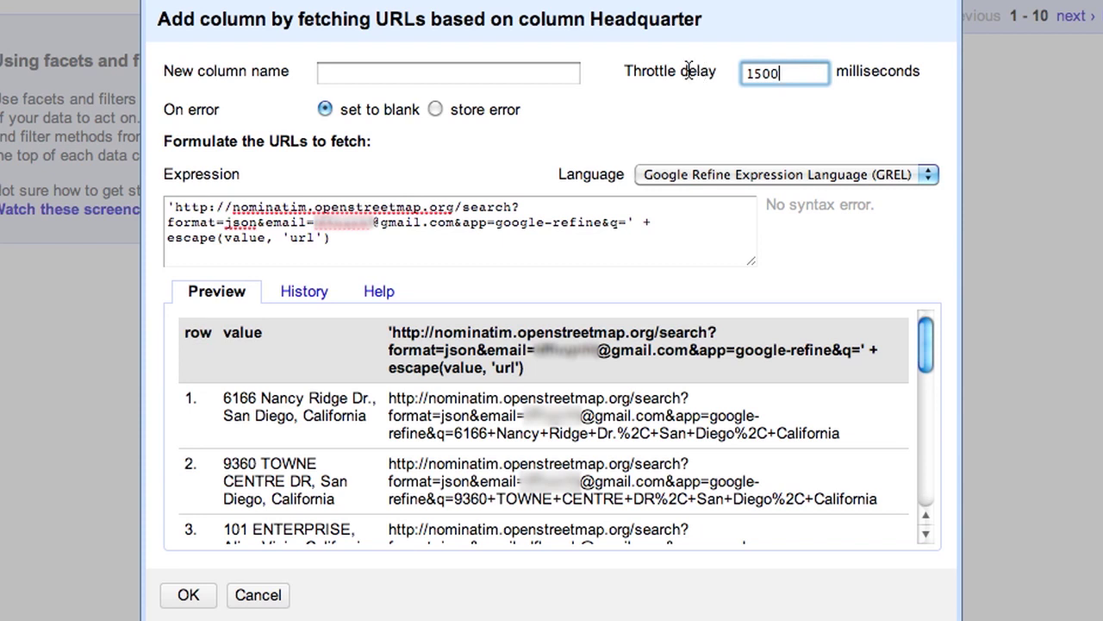
{"action": "left_click", "coordinate": [548, 75]}
{"action": "type", "text": "jso"}
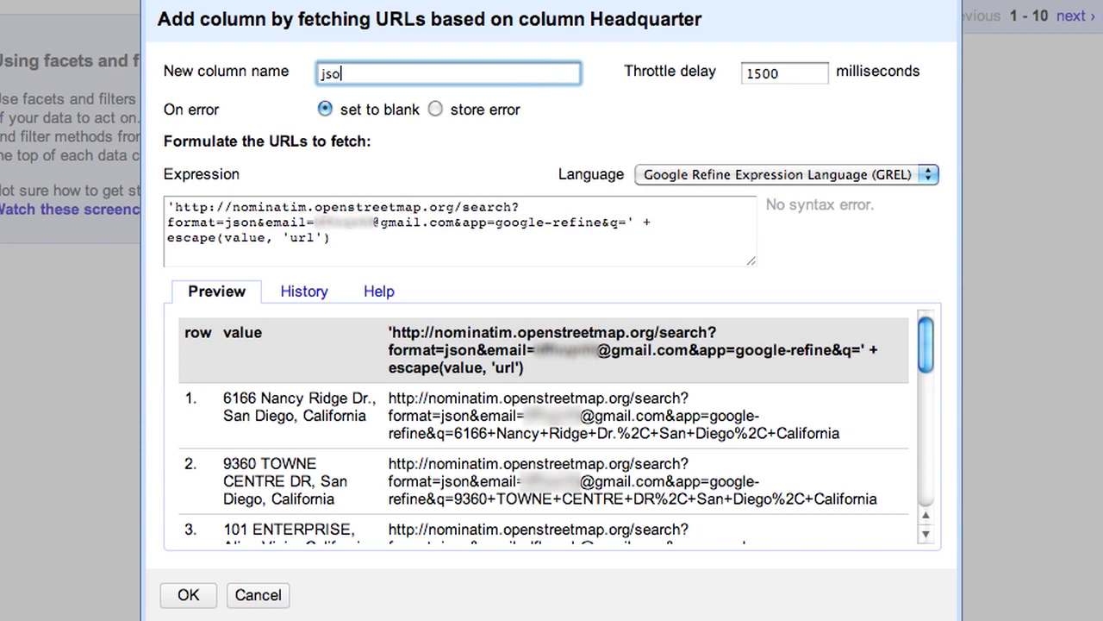
{"action": "type", "text": "n"}
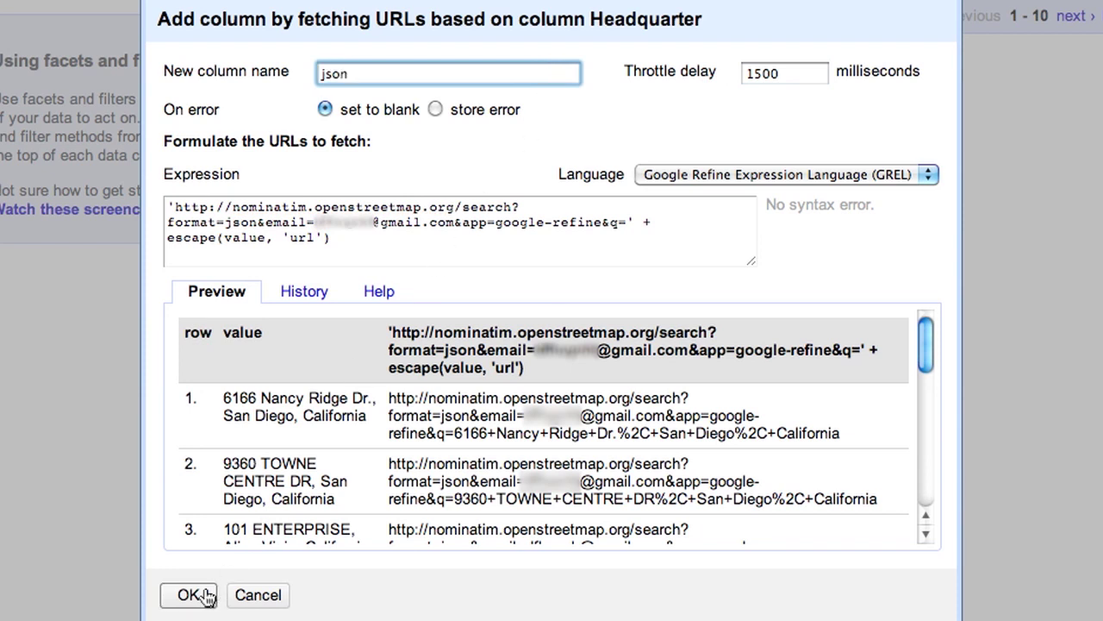
{"action": "left_click", "coordinate": [204, 595]}
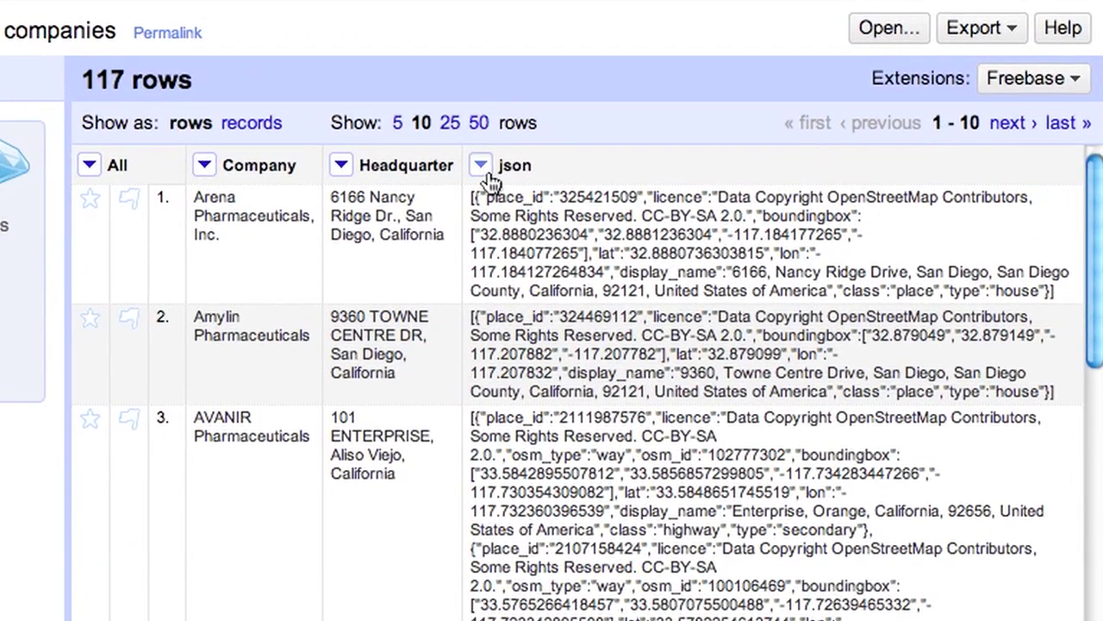
- Derive a lat/lon column from json using with(value.parseJson()[0], pair, pair.lat + ',' + pair.lon)
{"action": "left_click", "coordinate": [481, 166]}
{"action": "mouse_move", "coordinate": [528, 310]}
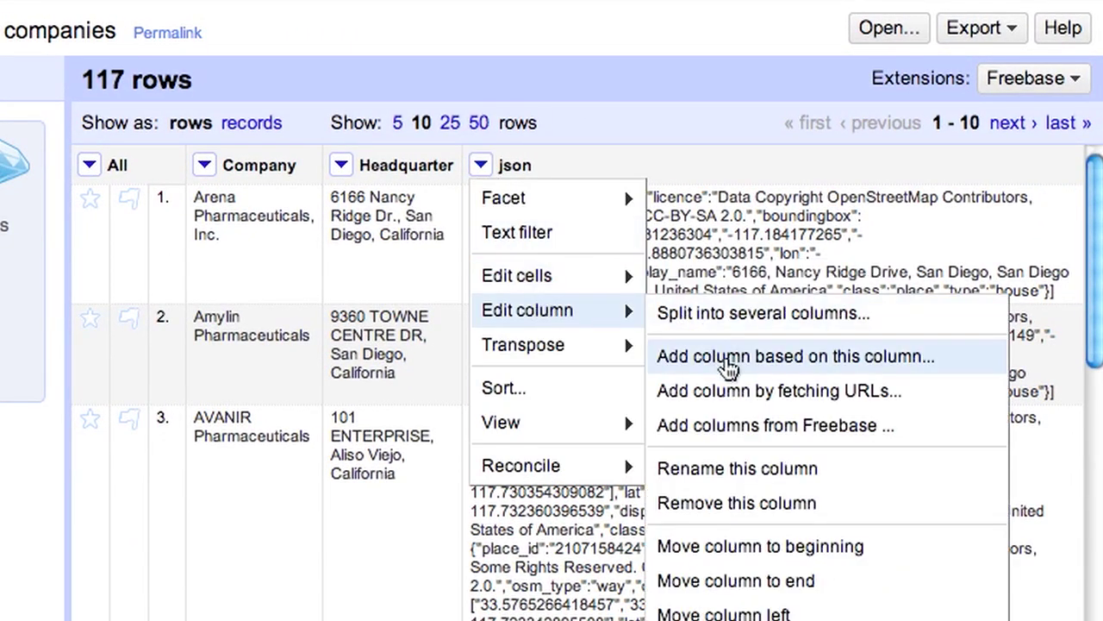
{"action": "left_click", "coordinate": [724, 360]}
{"action": "key", "text": "Right"}
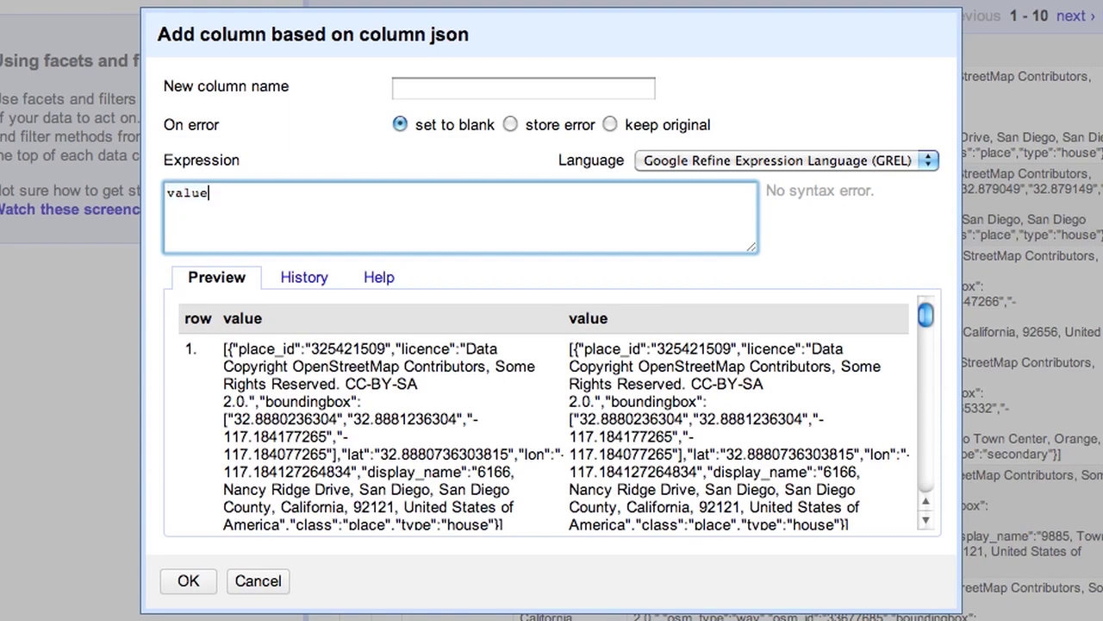
{"action": "type", "text": ".p"}
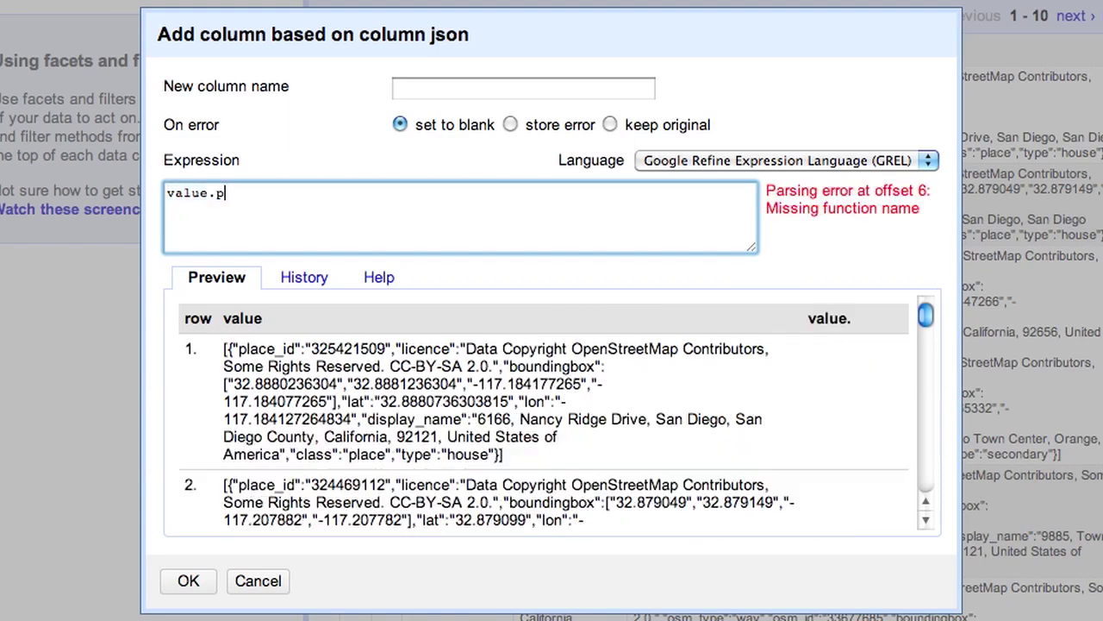
{"action": "type", "text": "arseJson()"}
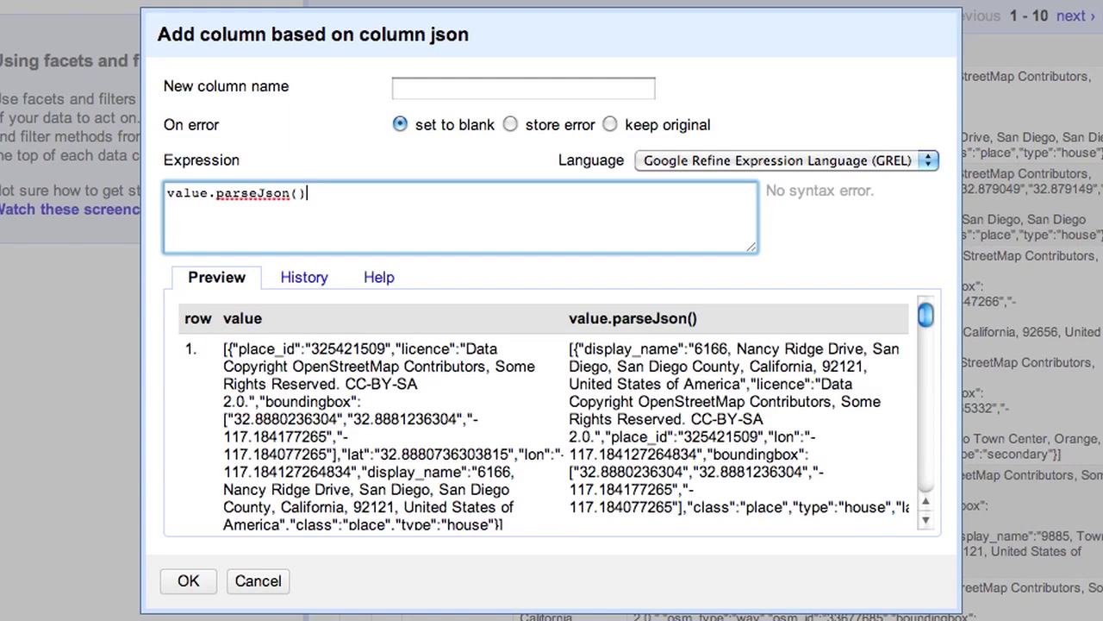
{"action": "type", "text": "[0]"}
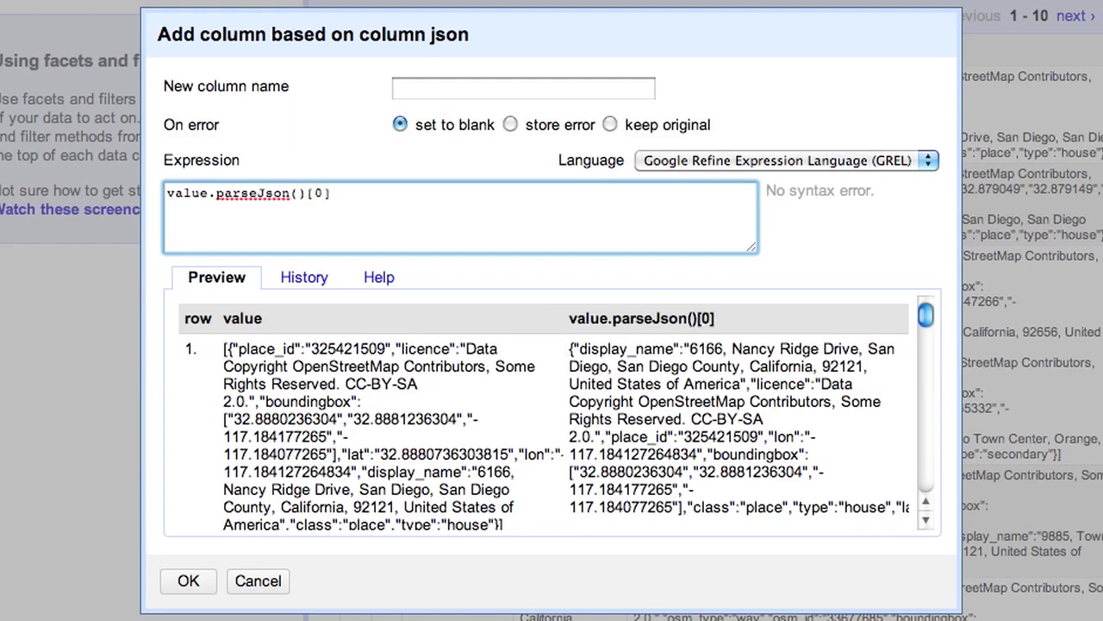
{"action": "key", "text": "Home"}
{"action": "type", "text": "with(value.parseJson()[0]"}
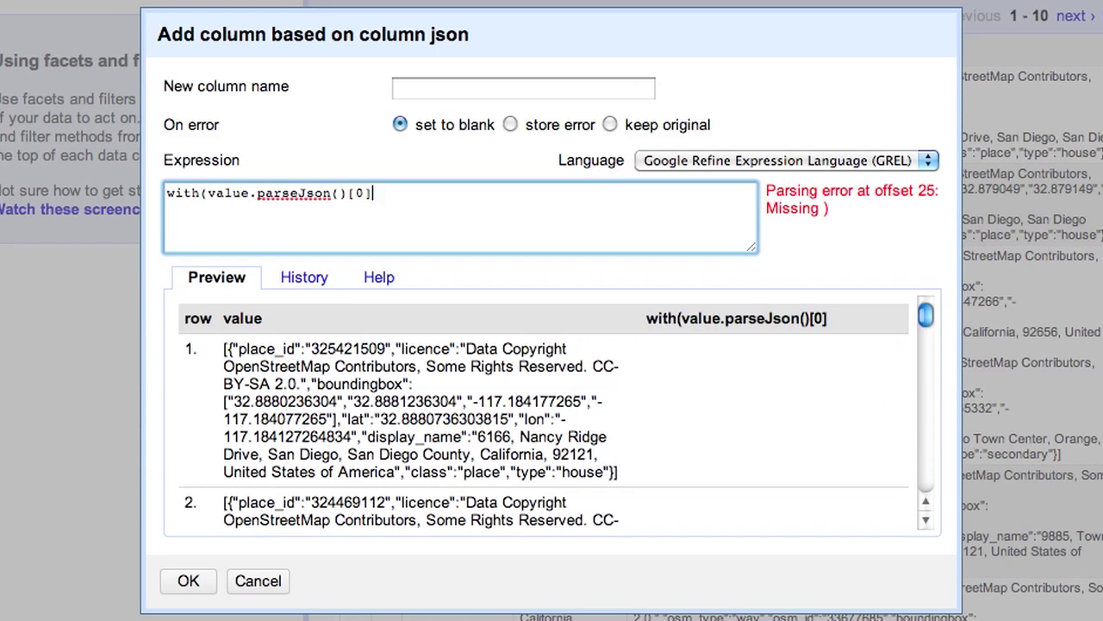
{"action": "type", "text": ", pair, pai"}
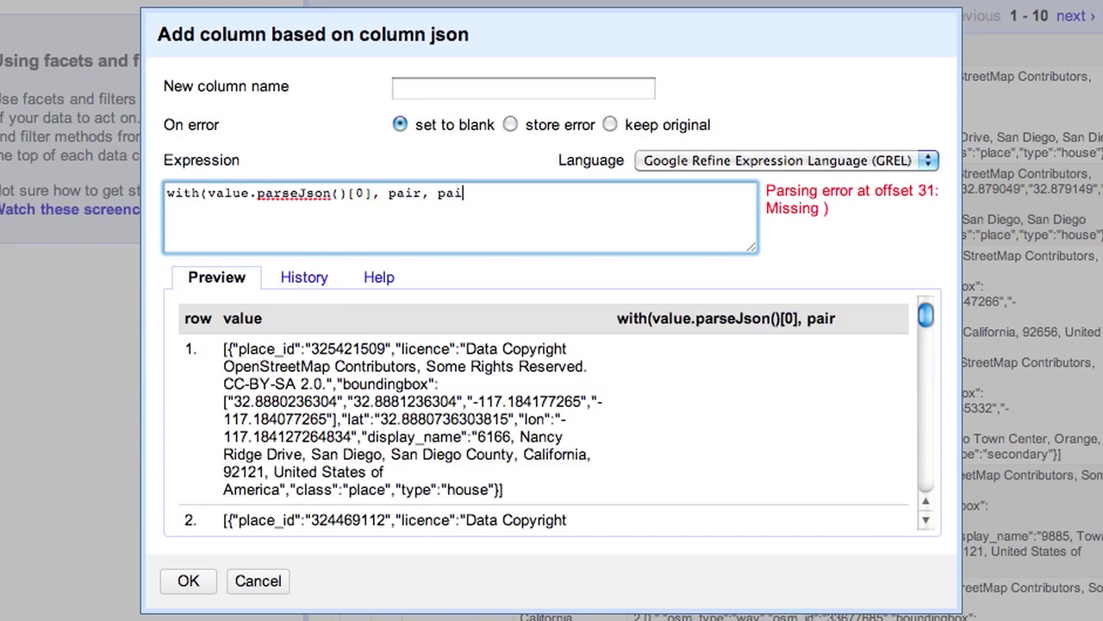
{"action": "type", "text": "r.lat + "}
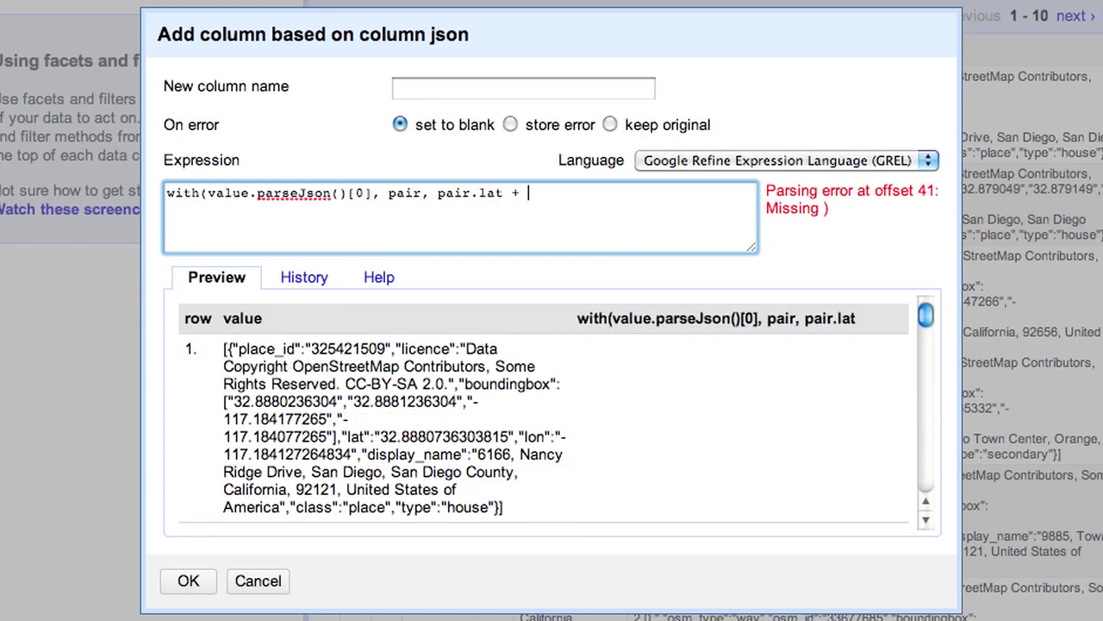
{"action": "type", "text": "',' "}
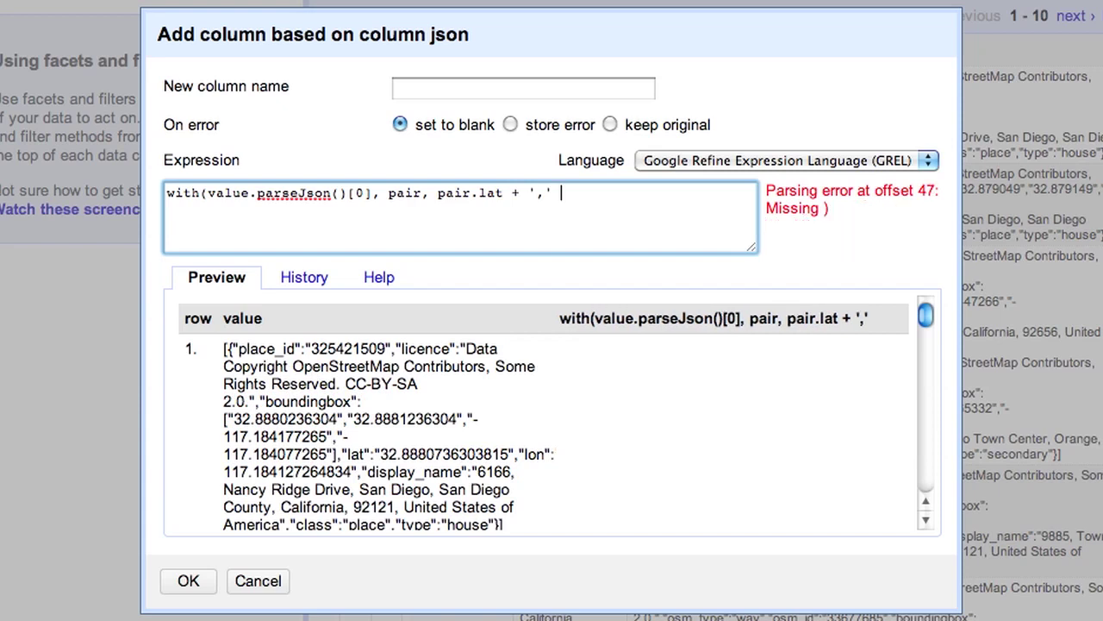
{"action": "type", "text": "+ pair.l"}
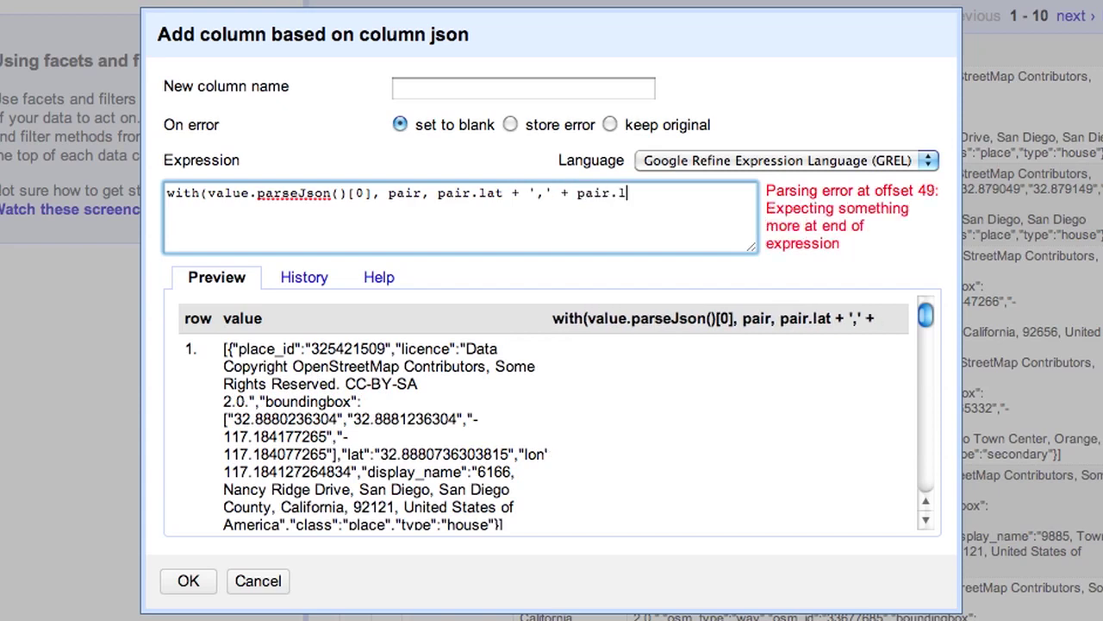
{"action": "type", "text": "on)"}
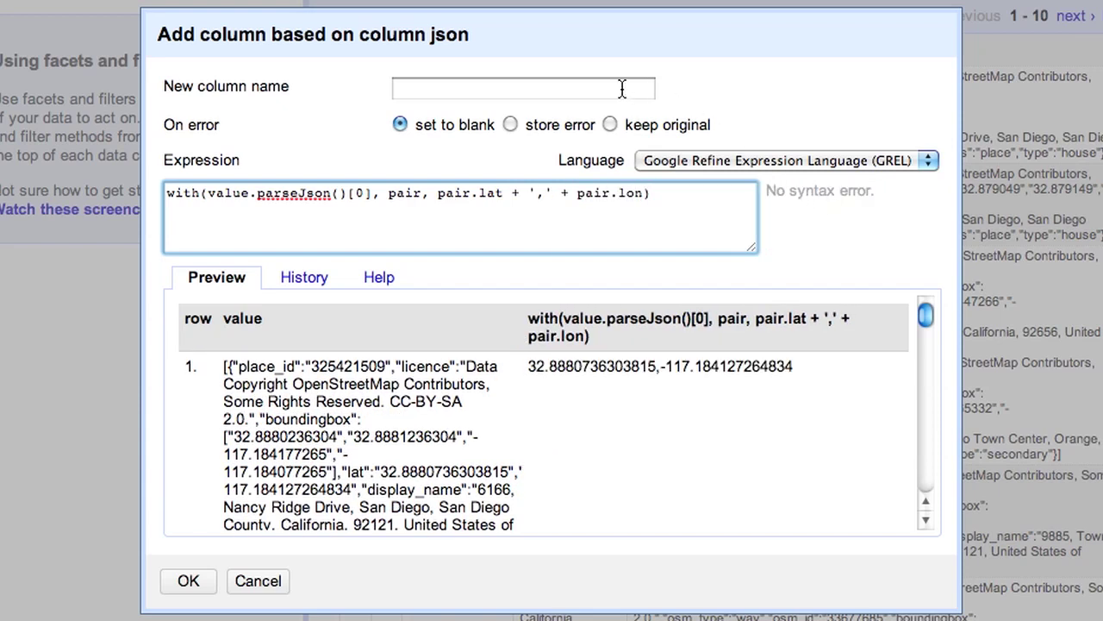
{"action": "left_click", "coordinate": [621, 89]}
{"action": "type", "text": "lat/l"}
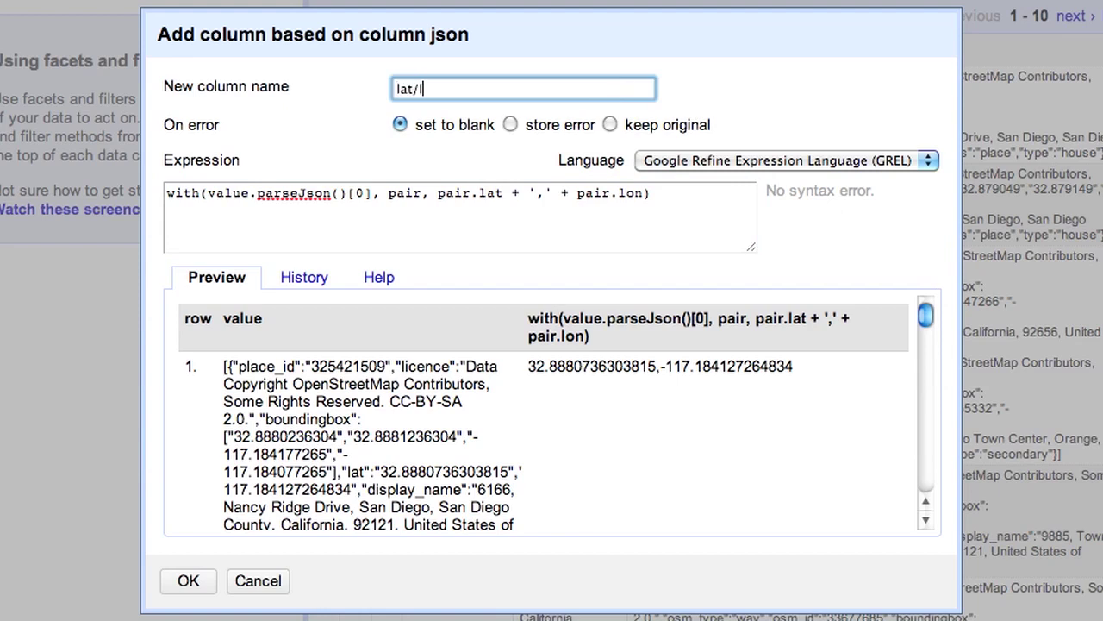
{"action": "type", "text": "on"}
- Create the lat/lon column, then bring up the language test project's text column options
{"action": "left_click", "coordinate": [188, 581]}
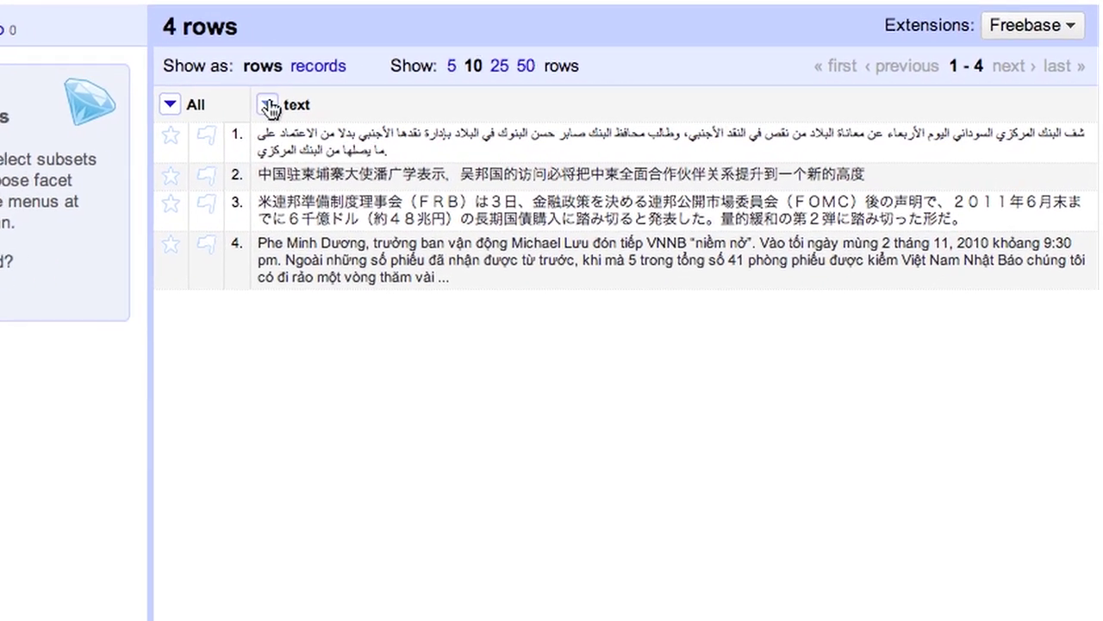
{"action": "left_click", "coordinate": [312, 107]}
{"action": "mouse_move", "coordinate": [282, 241]}
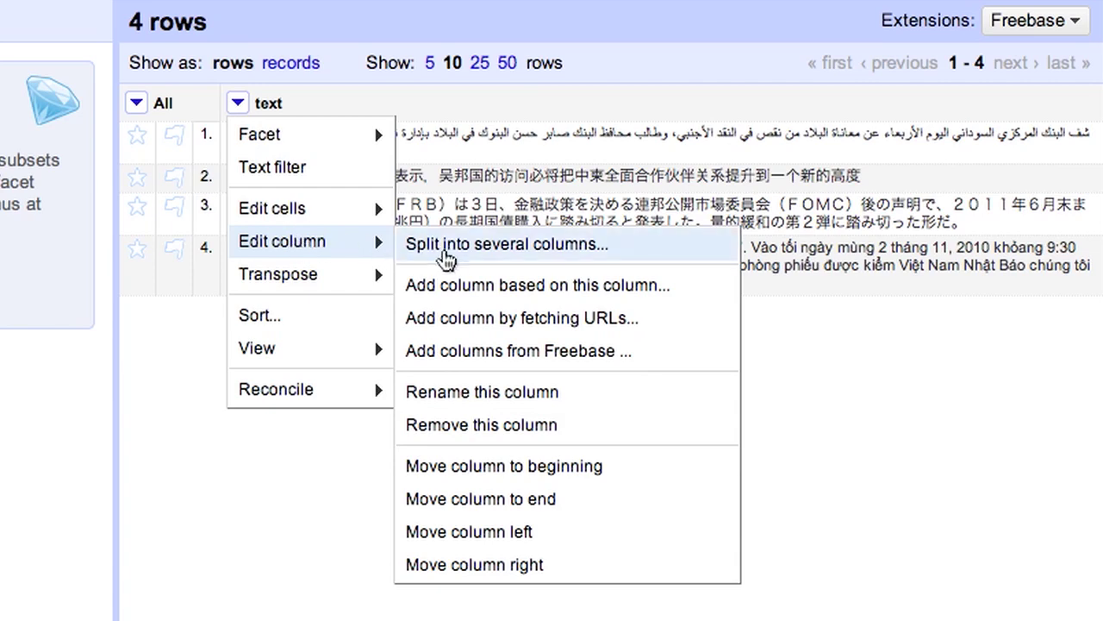
- Fetch a json column from the detect URL + escape(value.substring(0, 128), "url") at 100 ms throttle
{"action": "left_click", "coordinate": [472, 323]}
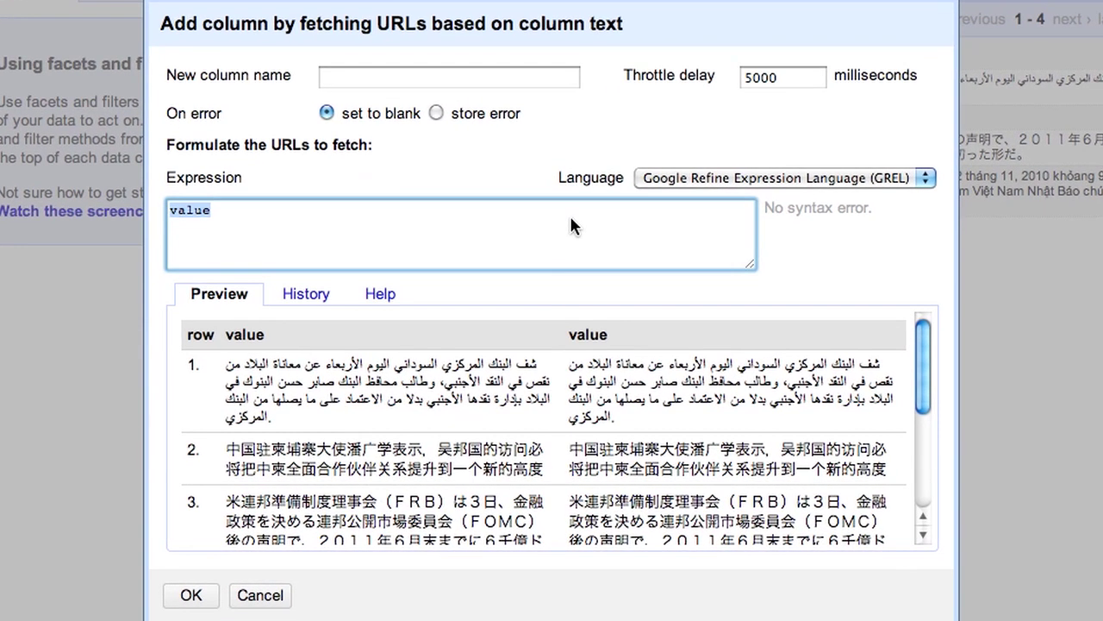
{"action": "key", "text": "ctrl+v"}
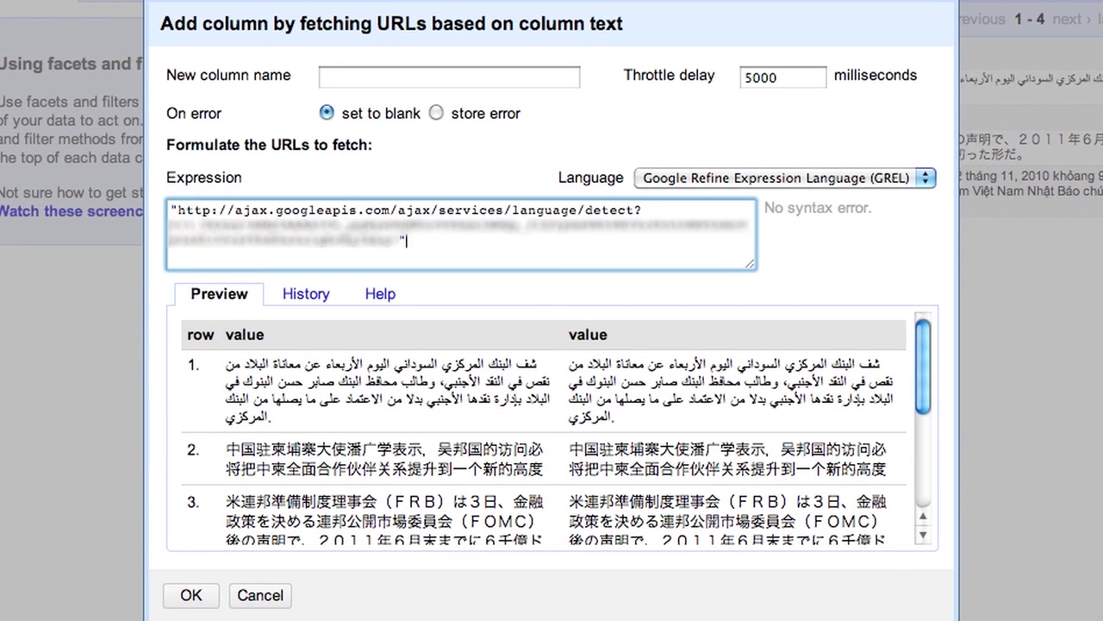
{"action": "type", "text": " + esc"}
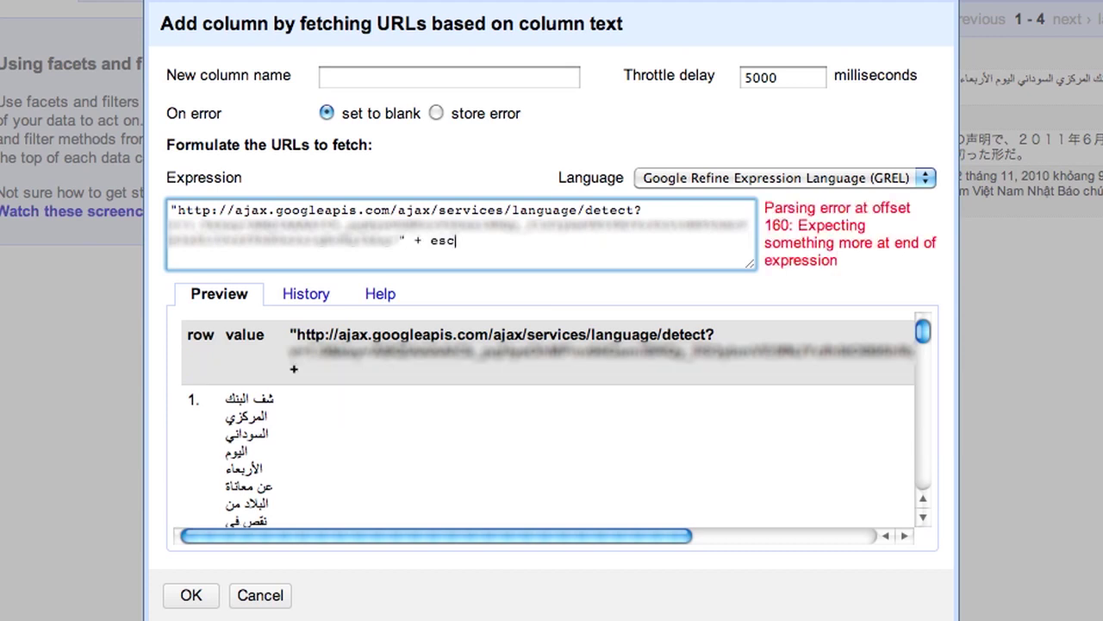
{"action": "type", "text": "ape(value.substring(0, 128"}
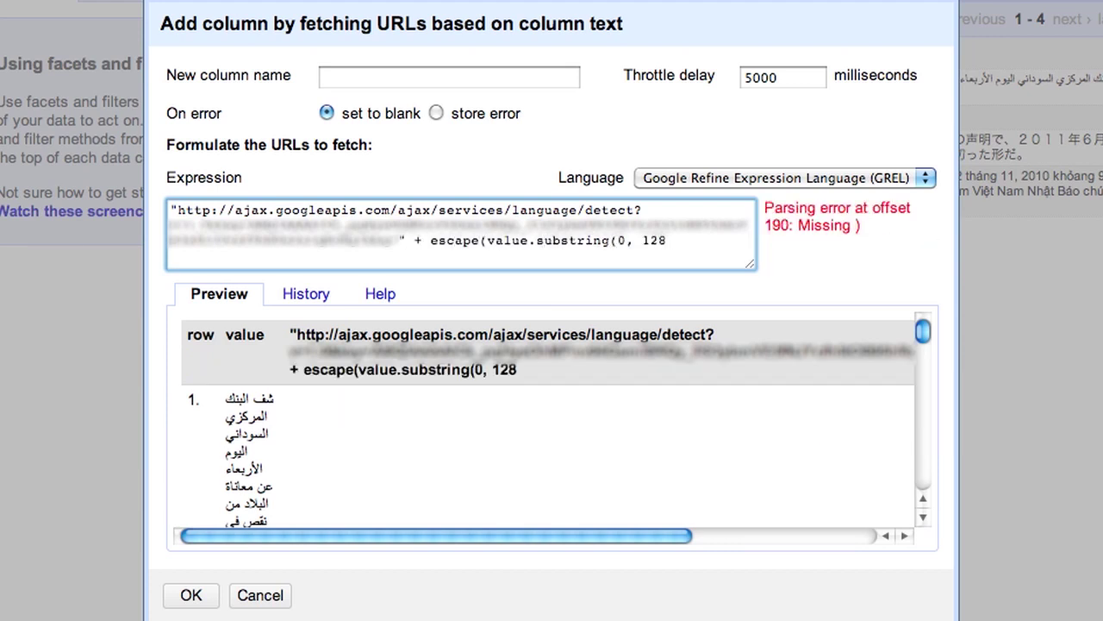
{"action": "type", "text": "), \"url\")"}
{"action": "left_click", "coordinate": [463, 81]}
{"action": "type", "text": "jso"}
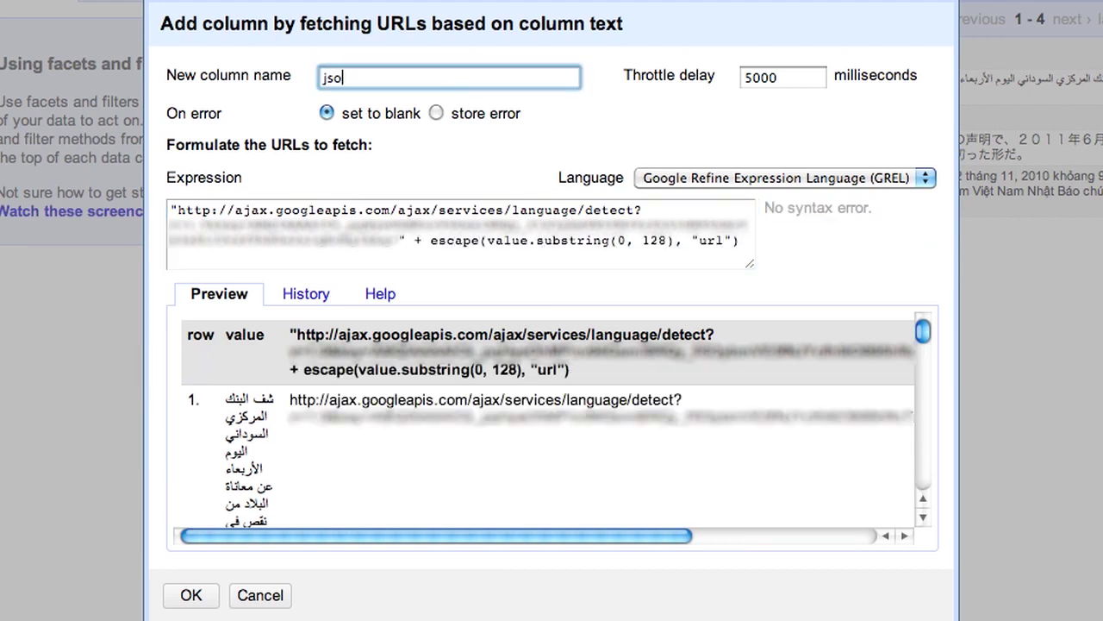
{"action": "type", "text": "n"}
{"action": "left_click", "coordinate": [752, 77]}
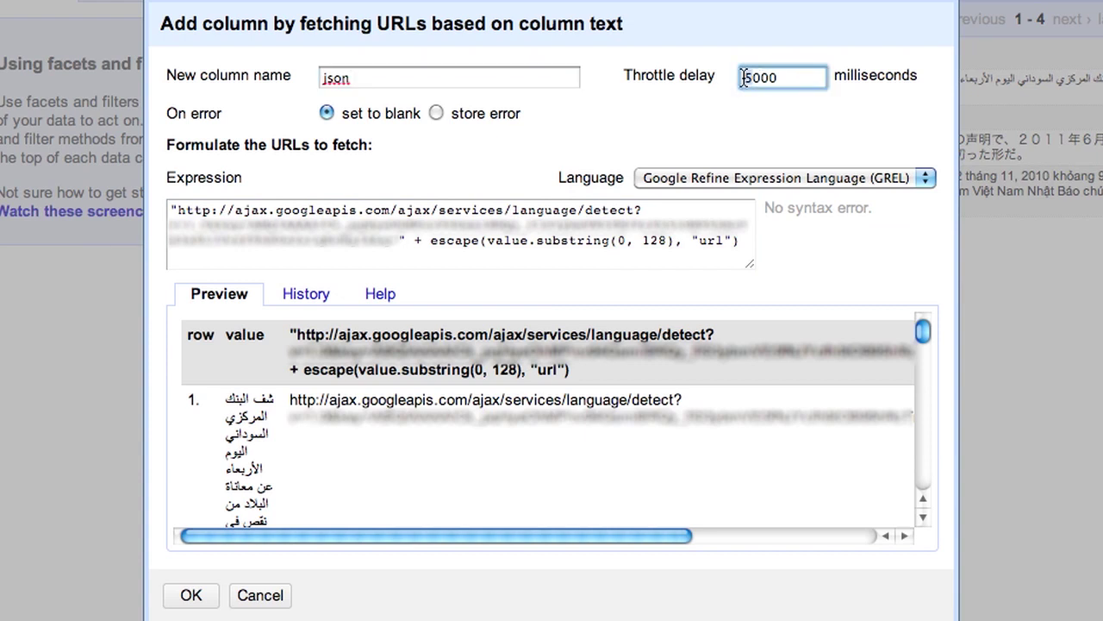
{"action": "key", "text": "BackSpace"}
{"action": "type", "text": "1"}
{"action": "key", "text": "Delete"}
{"action": "left_click", "coordinate": [208, 595]}
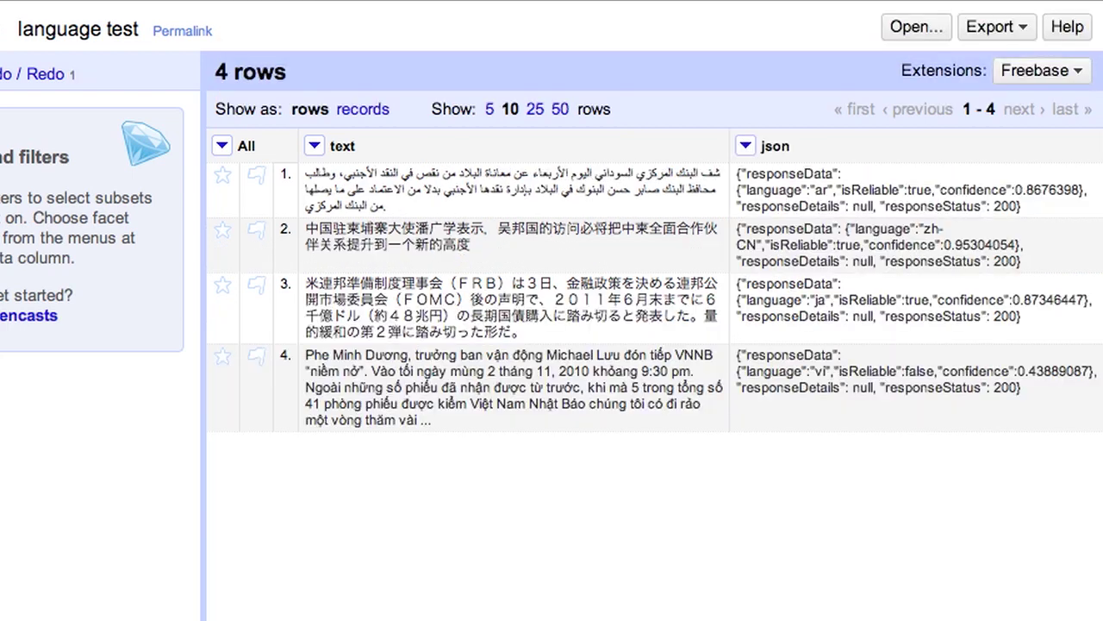
- Add a language column from json using value.parseJson().responseData.language
{"action": "left_click", "coordinate": [746, 147]}
{"action": "mouse_move", "coordinate": [785, 271]}
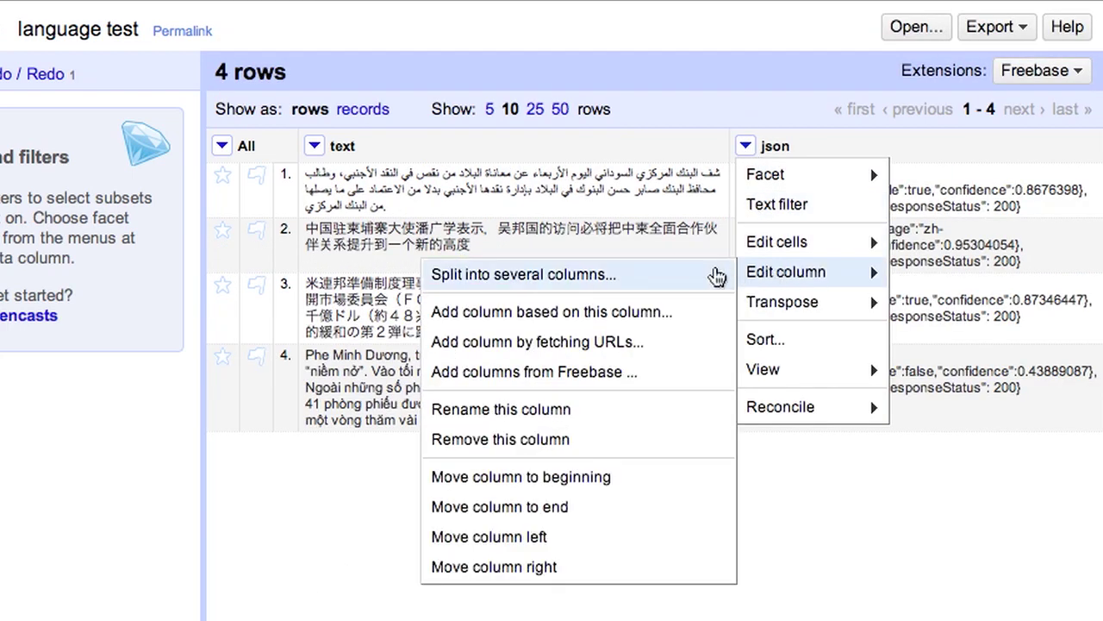
{"action": "left_click", "coordinate": [660, 315]}
{"action": "type", "text": ".pars"}
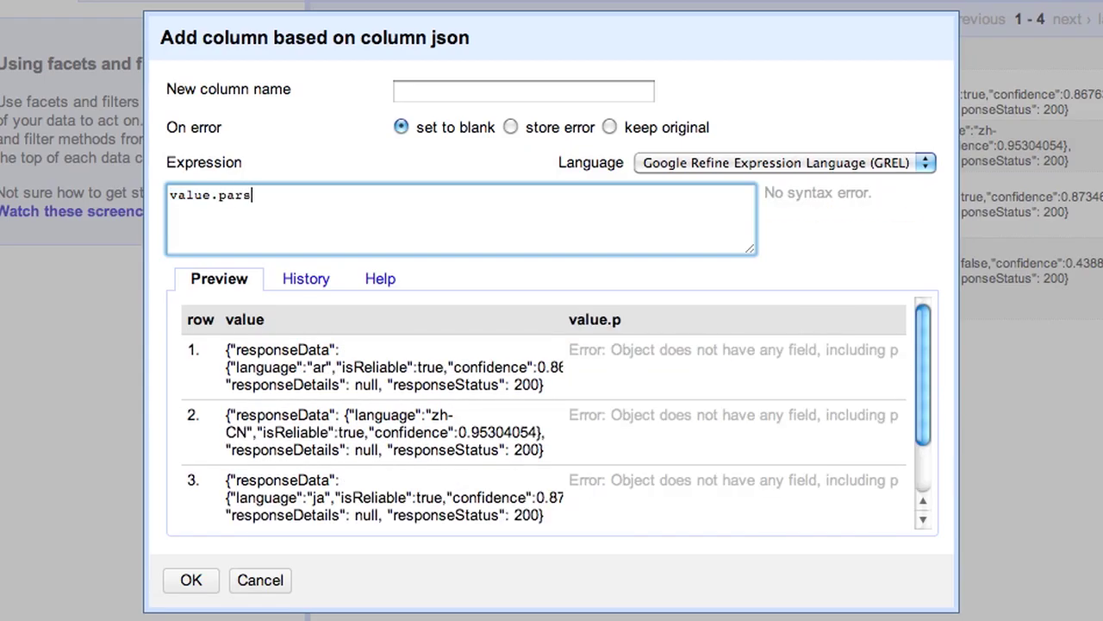
{"action": "type", "text": "eJson()"}
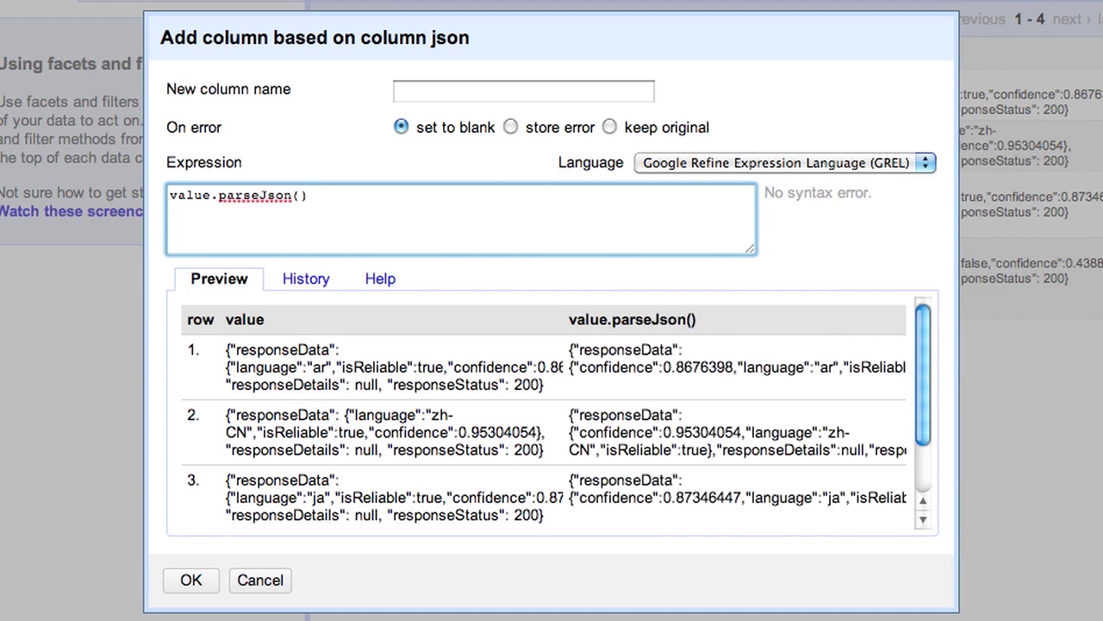
{"action": "type", "text": ".responseDa"}
{"action": "type", "text": "ta.l"}
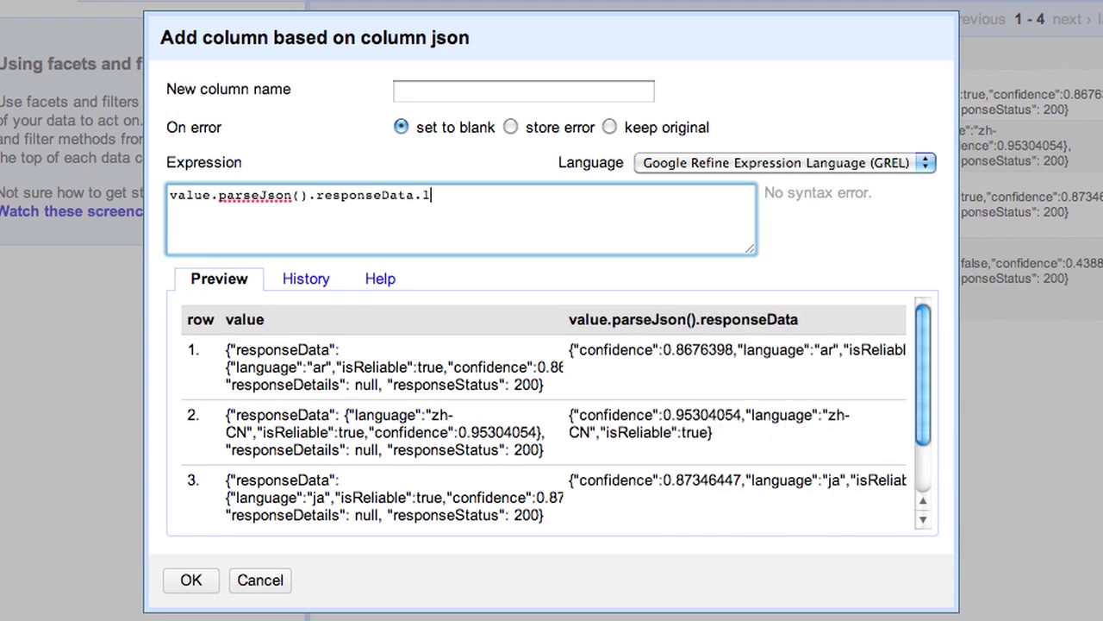
{"action": "type", "text": "anguage"}
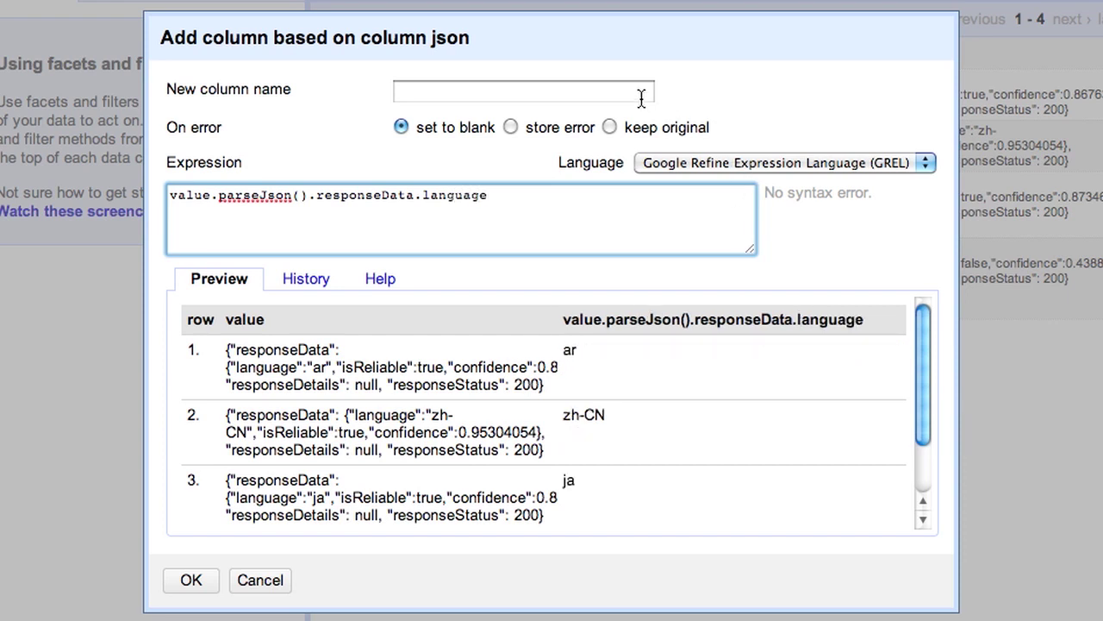
{"action": "left_click", "coordinate": [641, 93]}
{"action": "type", "text": "language"}
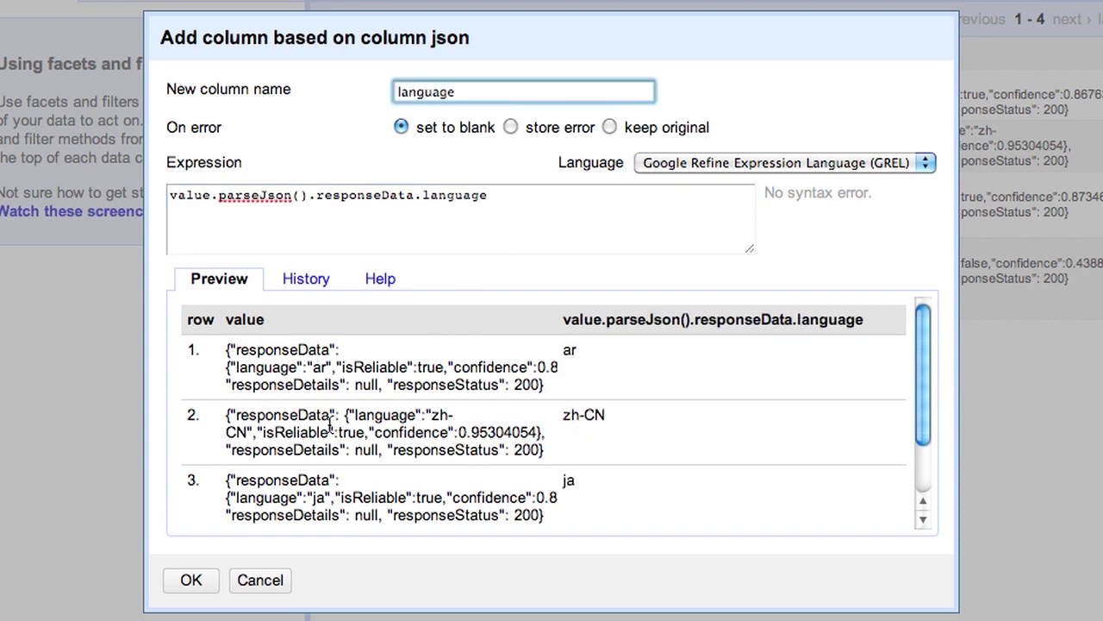
{"action": "left_click", "coordinate": [193, 581]}
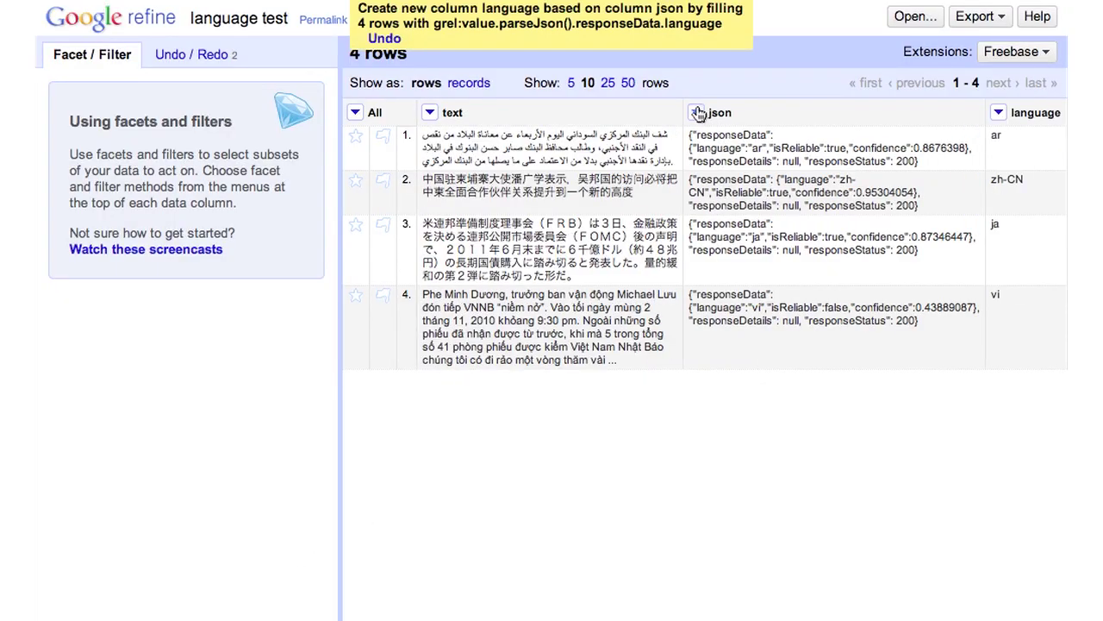
{"action": "left_click", "coordinate": [695, 112]}
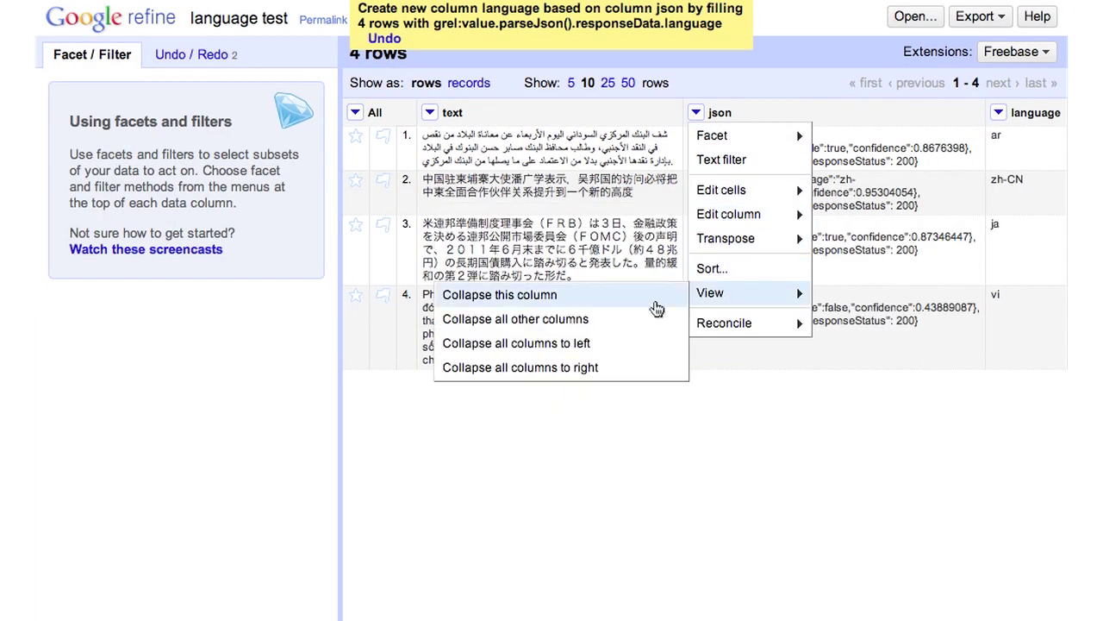
- Collapse the json column with View > Collapse this column
{"action": "left_click", "coordinate": [654, 302]}
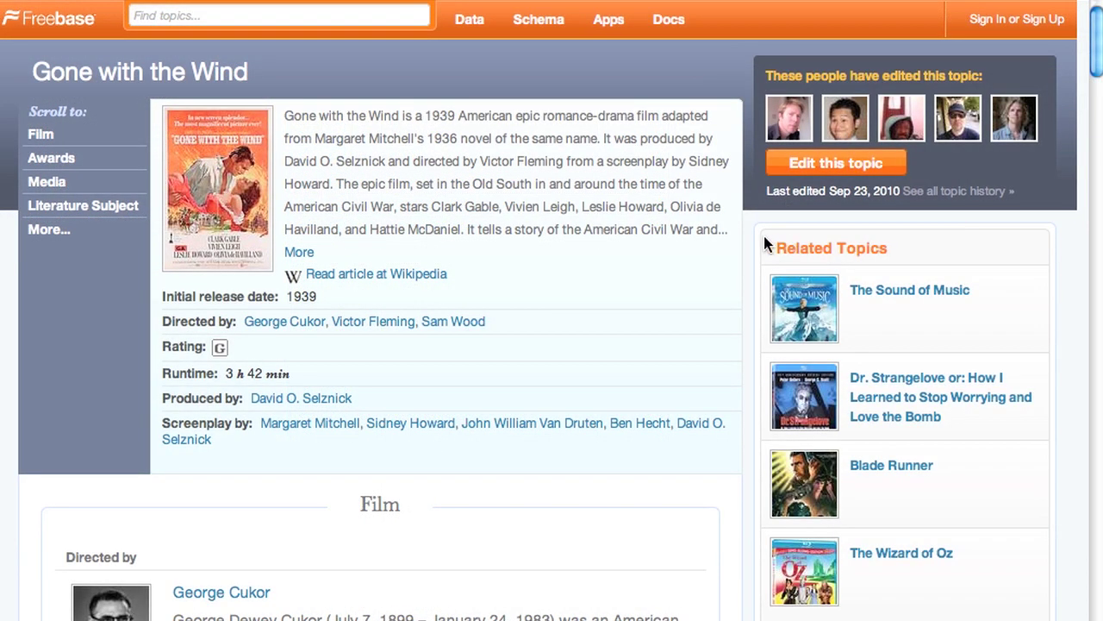
{"action": "scroll", "coordinate": [764, 244], "scroll_direction": "down", "scroll_amount": 5}
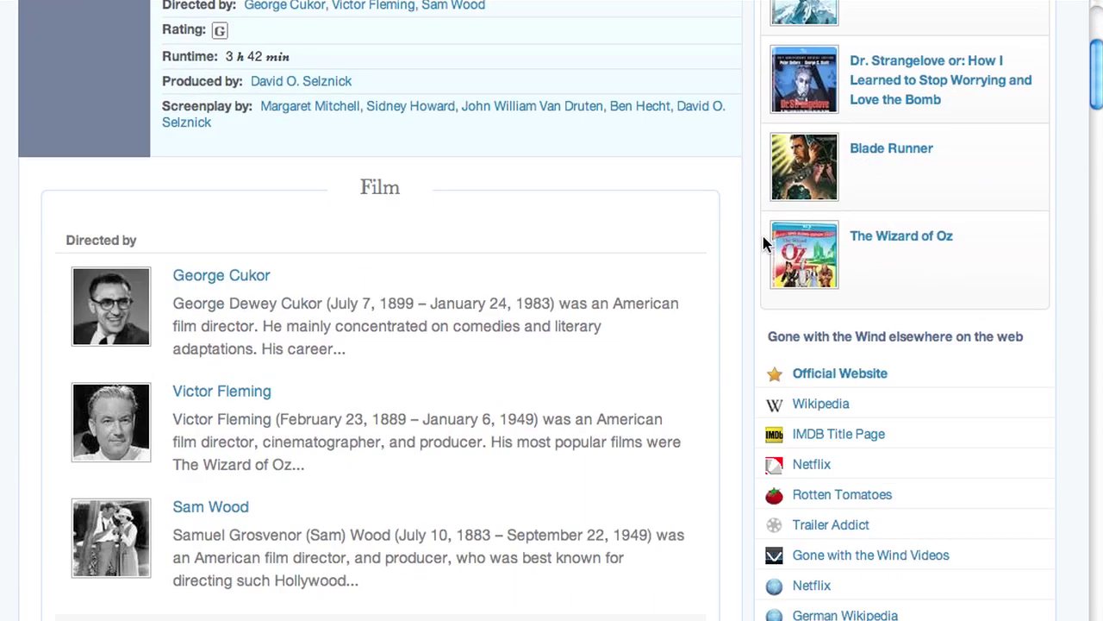
{"action": "scroll", "coordinate": [764, 236], "scroll_direction": "down", "scroll_amount": 1}
{"action": "scroll", "coordinate": [766, 238], "scroll_direction": "down", "scroll_amount": 1}
{"action": "scroll", "coordinate": [767, 239], "scroll_direction": "down", "scroll_amount": 2}
{"action": "scroll", "coordinate": [770, 242], "scroll_direction": "down", "scroll_amount": 1}
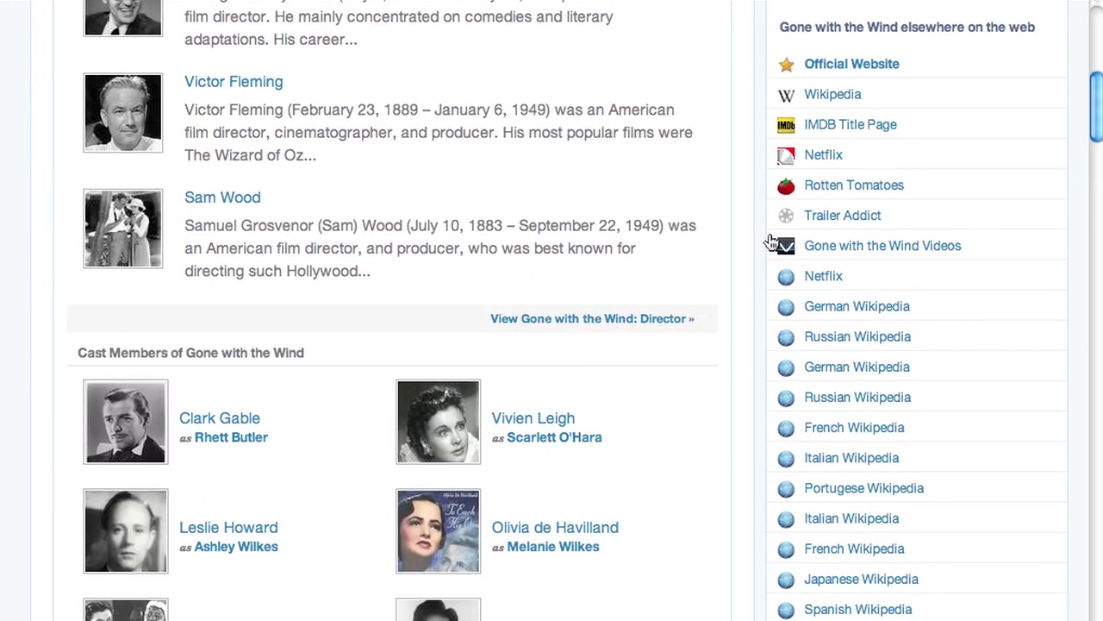
{"action": "scroll", "coordinate": [770, 241], "scroll_direction": "down", "scroll_amount": 3}
{"action": "scroll", "coordinate": [771, 241], "scroll_direction": "down", "scroll_amount": 1}
{"action": "scroll", "coordinate": [771, 241], "scroll_direction": "down", "scroll_amount": 1}
{"action": "scroll", "coordinate": [771, 242], "scroll_direction": "down", "scroll_amount": 3}
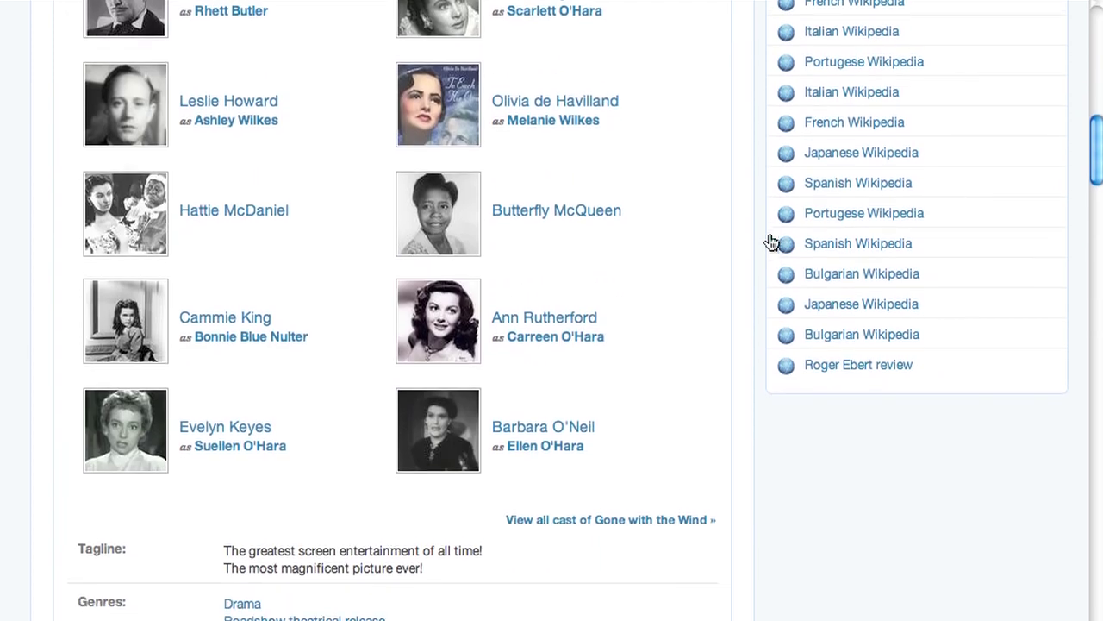
{"action": "scroll", "coordinate": [772, 242], "scroll_direction": "down", "scroll_amount": 2}
{"action": "scroll", "coordinate": [771, 242], "scroll_direction": "down", "scroll_amount": 4}
{"action": "scroll", "coordinate": [772, 242], "scroll_direction": "down", "scroll_amount": 2}
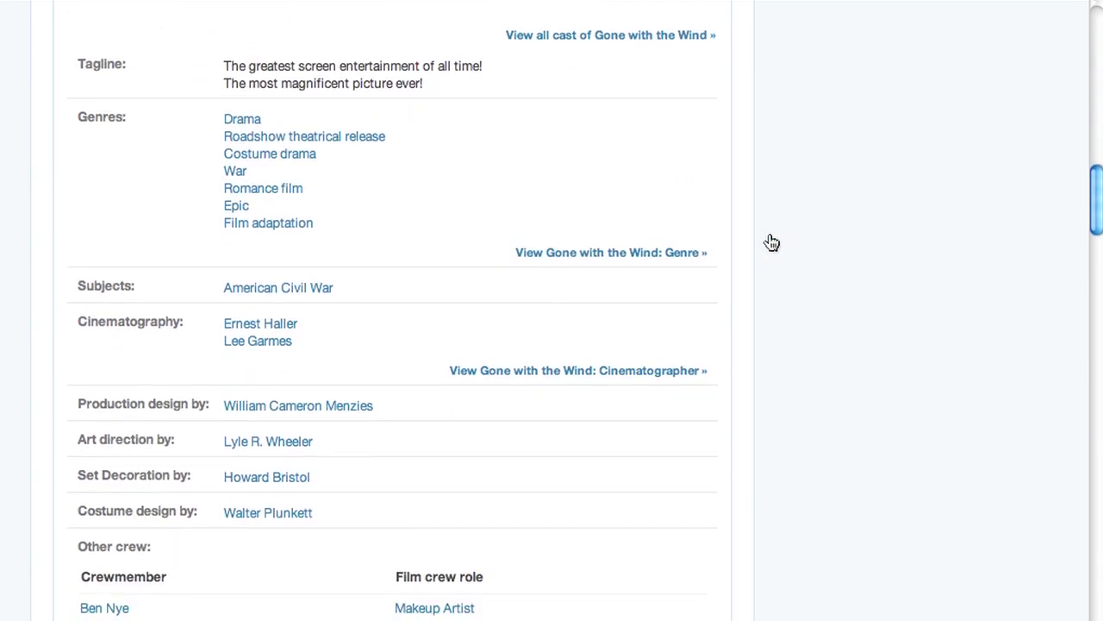
{"action": "scroll", "coordinate": [771, 242], "scroll_direction": "down", "scroll_amount": 2}
{"action": "scroll", "coordinate": [771, 241], "scroll_direction": "down", "scroll_amount": 3}
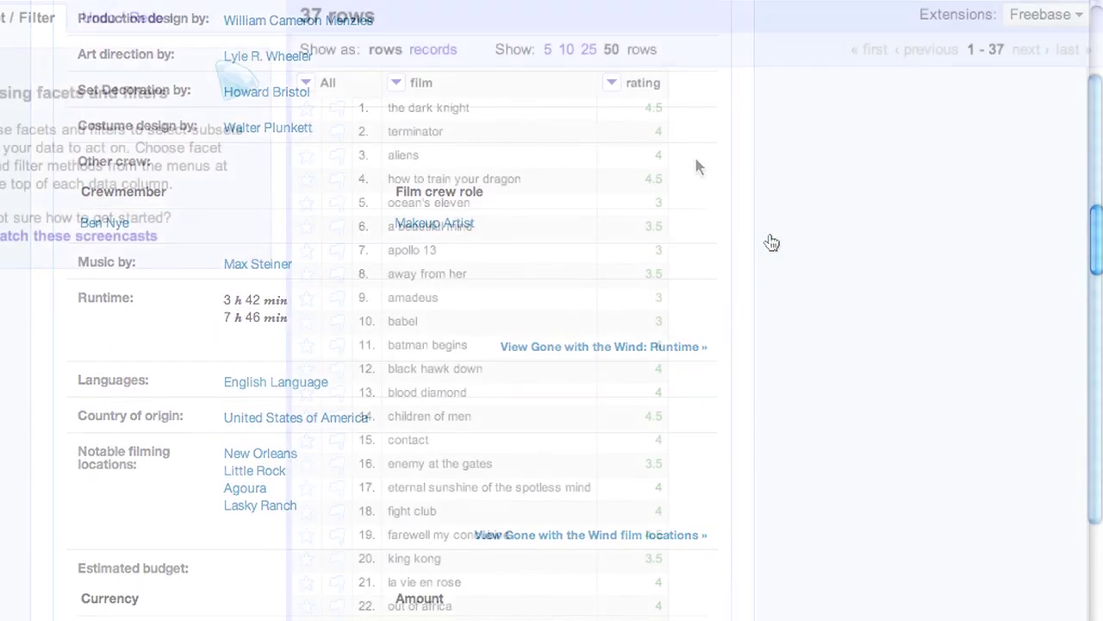
- Reconcile the film column with the Freebase Reconciliation Service against type Film
{"action": "left_click", "coordinate": [396, 83]}
{"action": "mouse_move", "coordinate": [428, 318]}
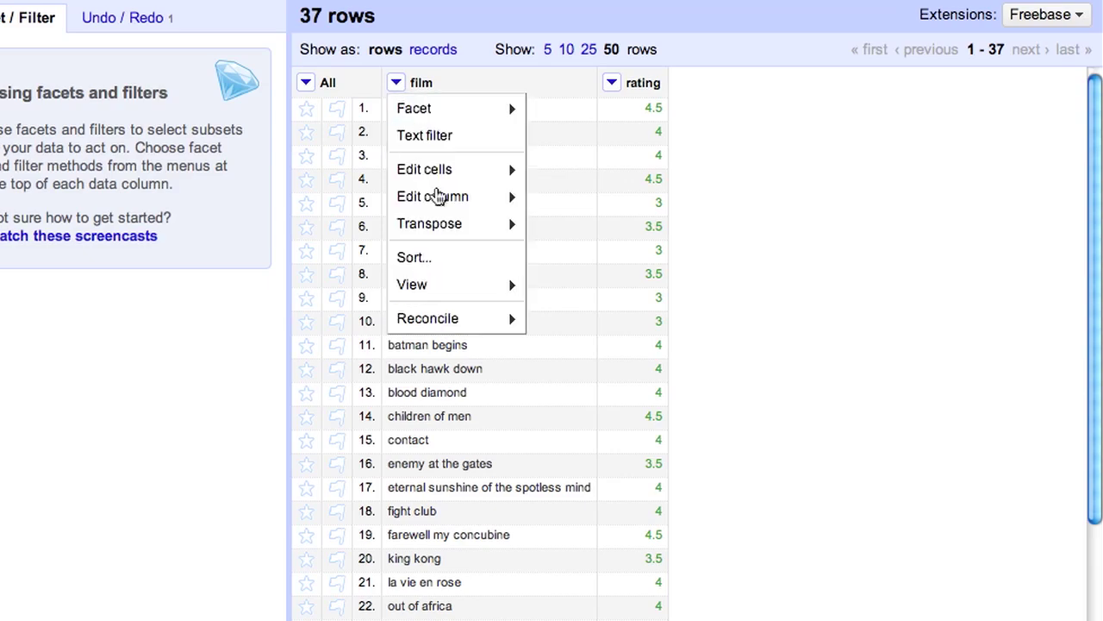
{"action": "left_click", "coordinate": [587, 321]}
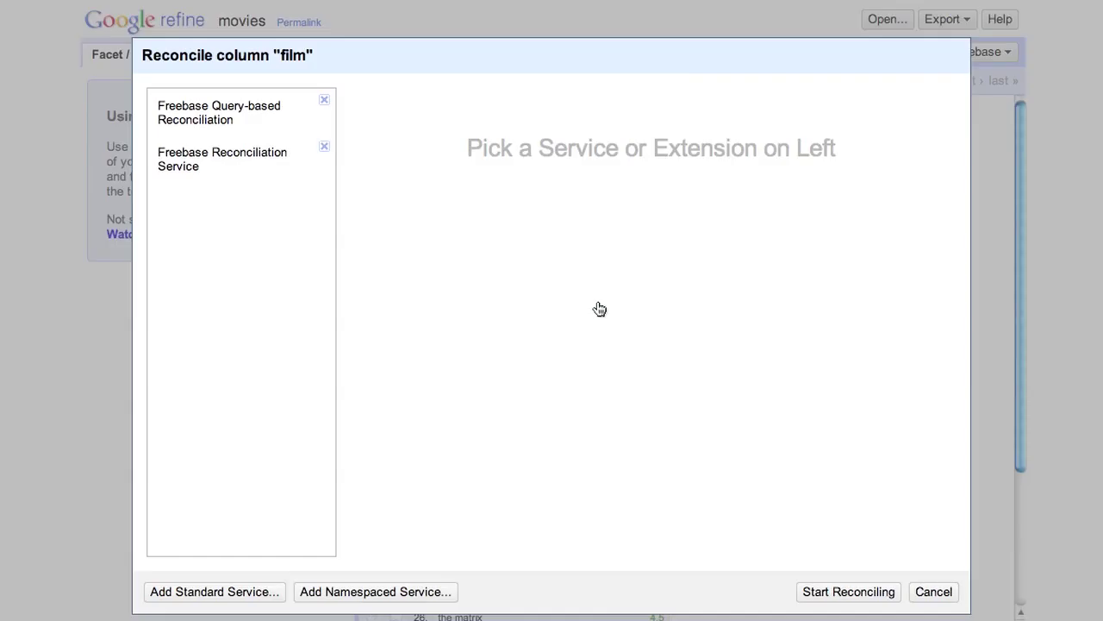
{"action": "left_click", "coordinate": [233, 166]}
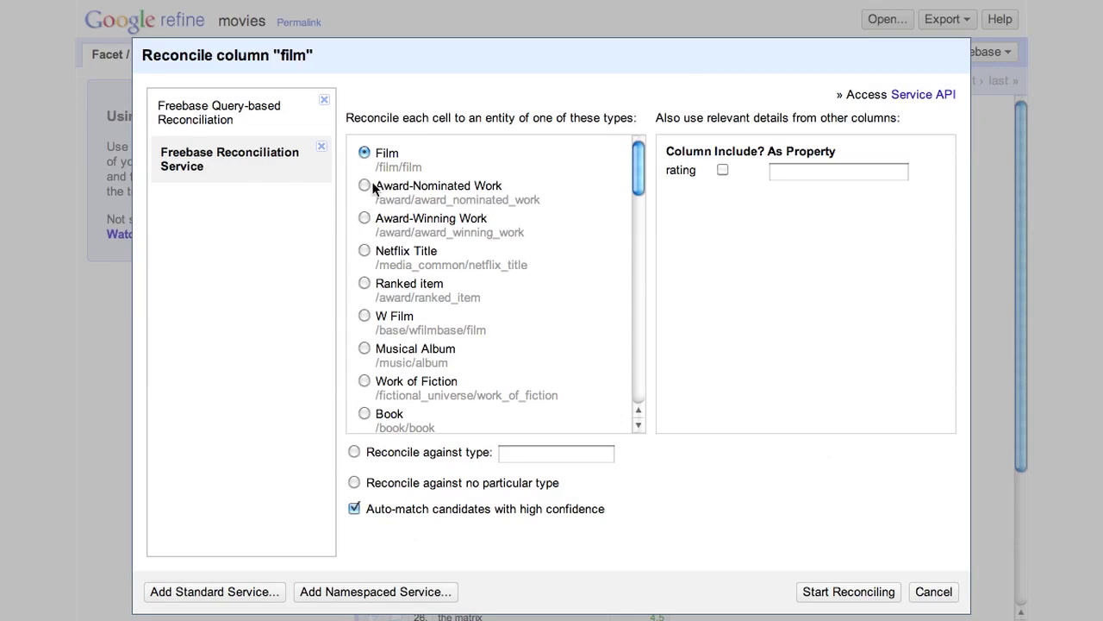
{"action": "left_click", "coordinate": [849, 591]}
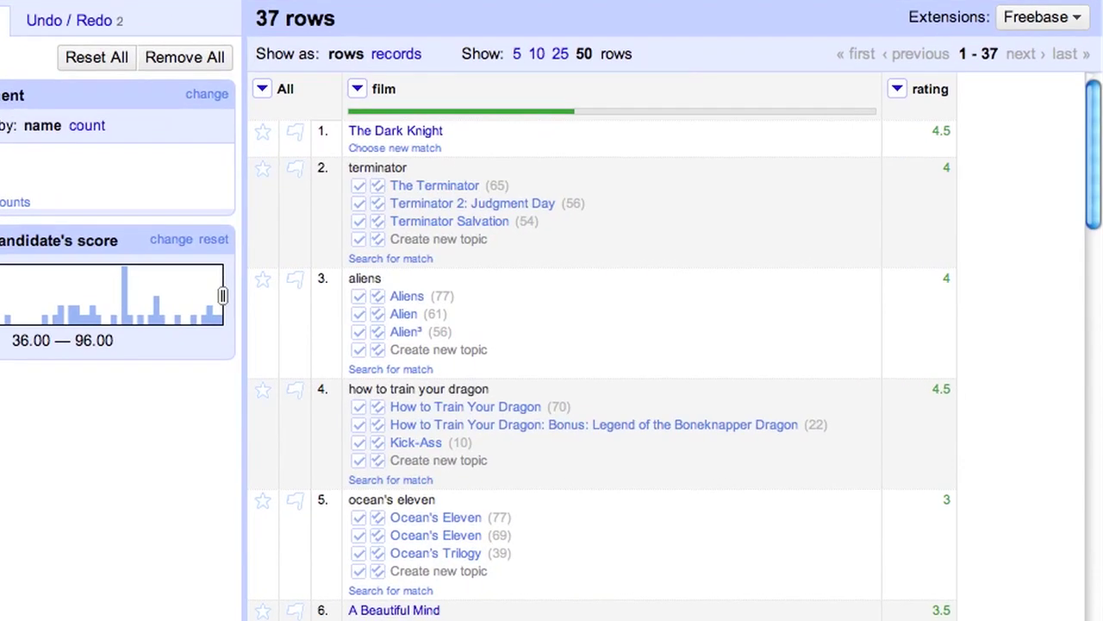
{"action": "mouse_move", "coordinate": [494, 143]}
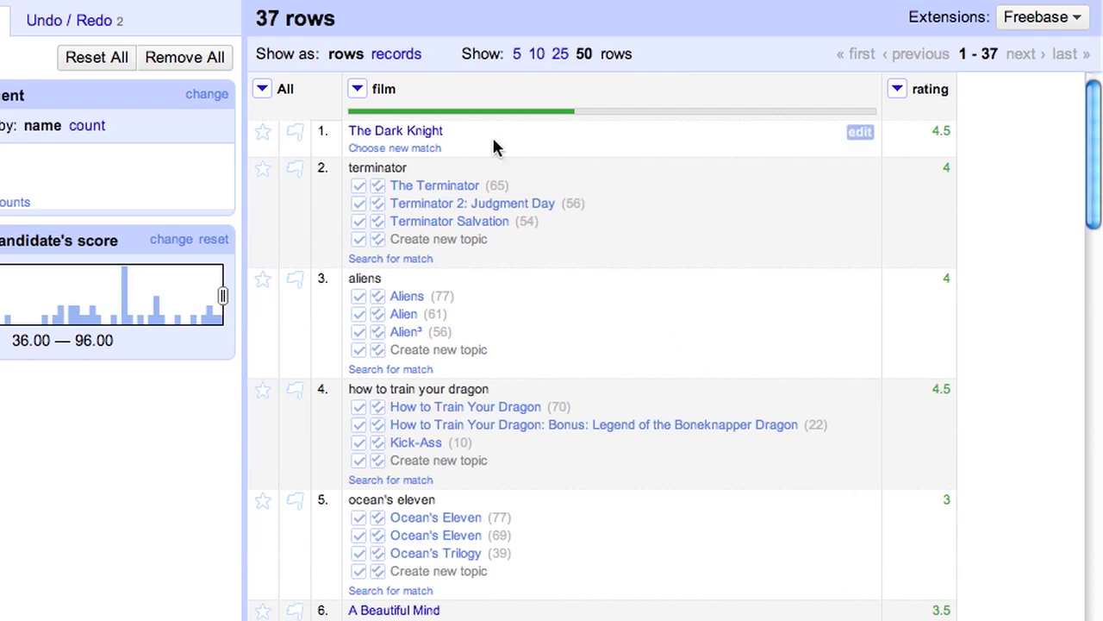
- Check The Dark Knight's matched Freebase topic, then match row 2 to The Terminator
{"action": "left_click", "coordinate": [429, 135]}
{"action": "left_click", "coordinate": [359, 188]}
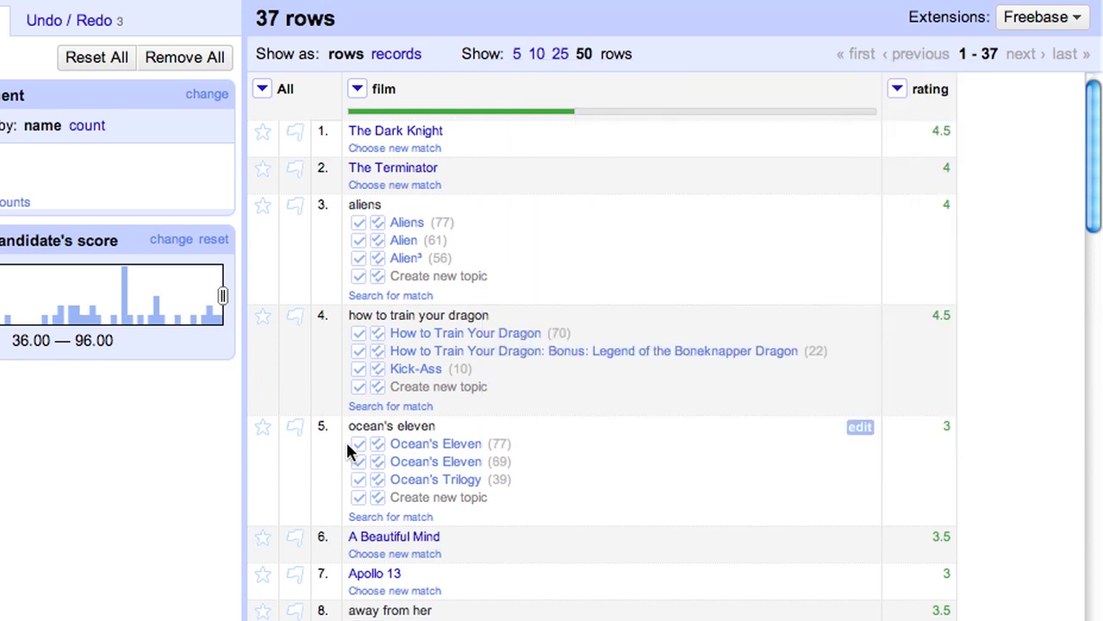
- Match row 5 to Ocean's Eleven so all 37 films are reconciled to Freebase
{"action": "left_click", "coordinate": [358, 444]}
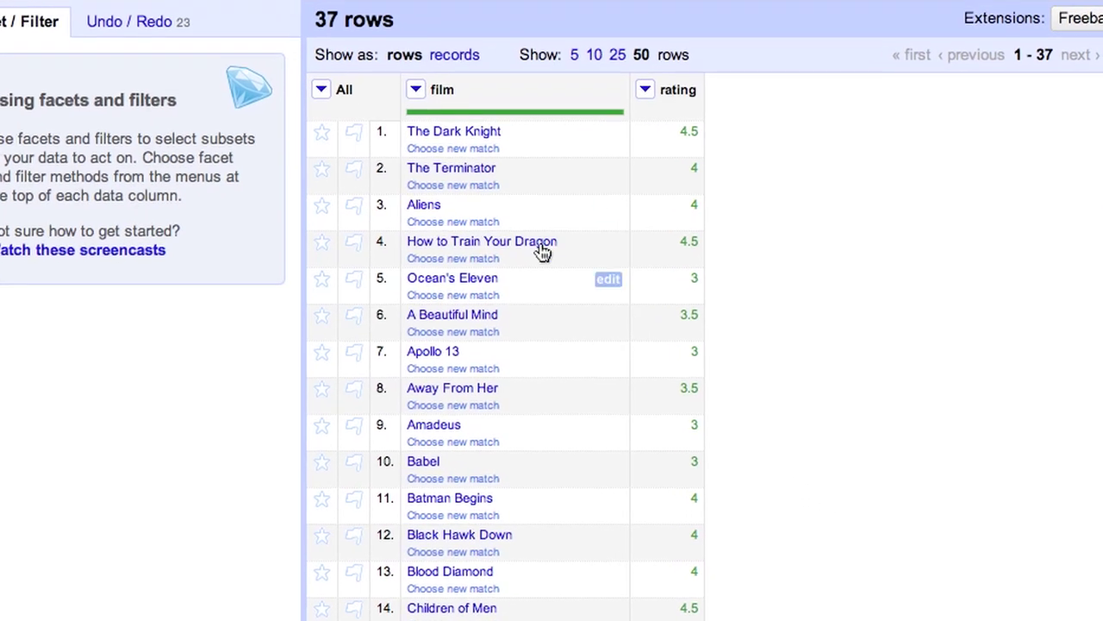
{"action": "left_click", "coordinate": [415, 88]}
{"action": "mouse_move", "coordinate": [453, 207]}
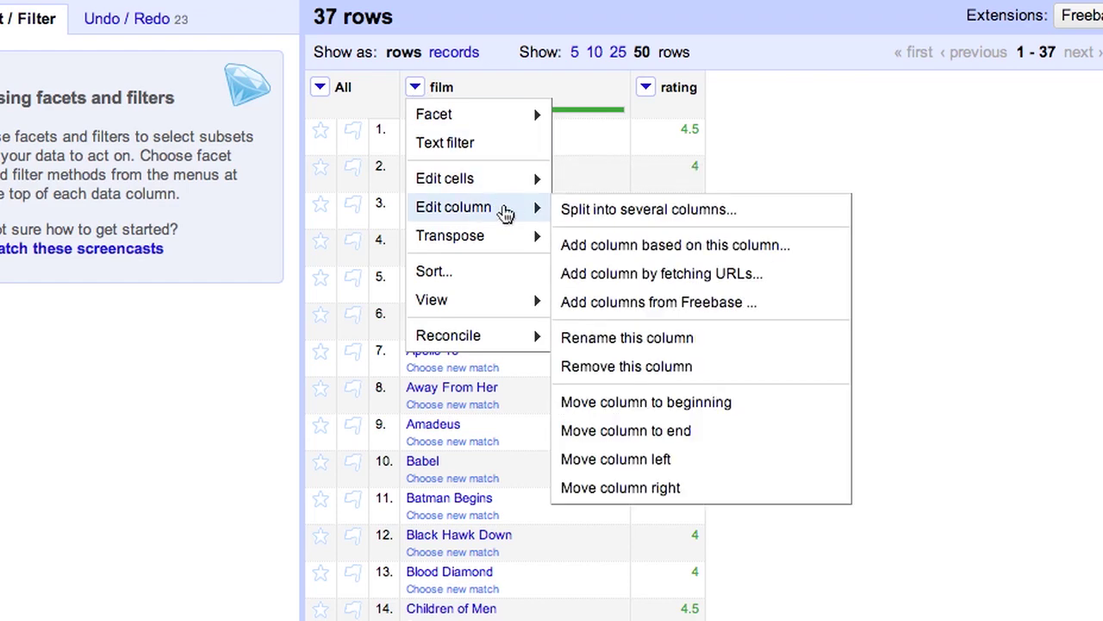
- Pull Directed by, Initial release date and Netflix ID columns from Freebase into the film table
{"action": "left_click", "coordinate": [655, 303]}
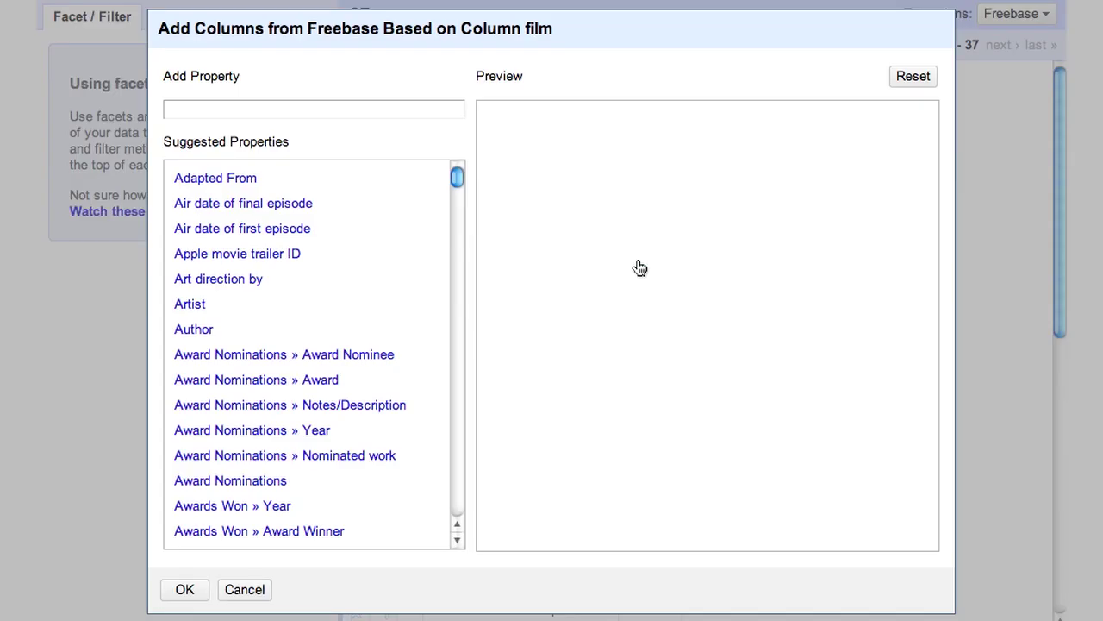
{"action": "scroll", "coordinate": [393, 278], "scroll_direction": "down", "scroll_amount": 3}
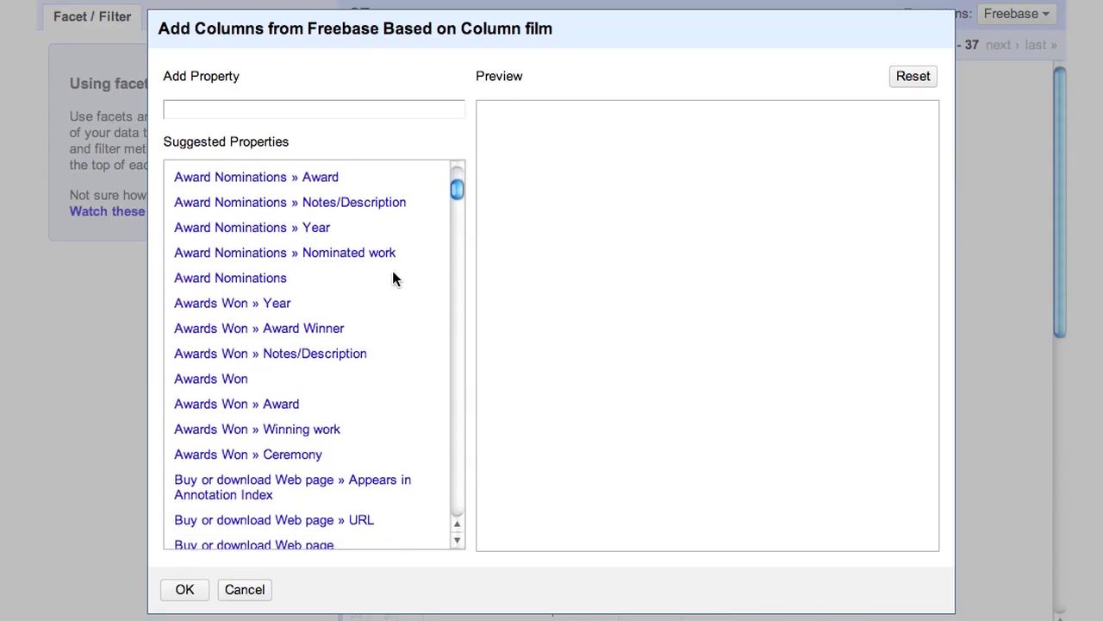
{"action": "scroll", "coordinate": [393, 278], "scroll_direction": "down", "scroll_amount": 2}
{"action": "scroll", "coordinate": [392, 279], "scroll_direction": "down", "scroll_amount": 5}
{"action": "scroll", "coordinate": [392, 278], "scroll_direction": "down", "scroll_amount": 1}
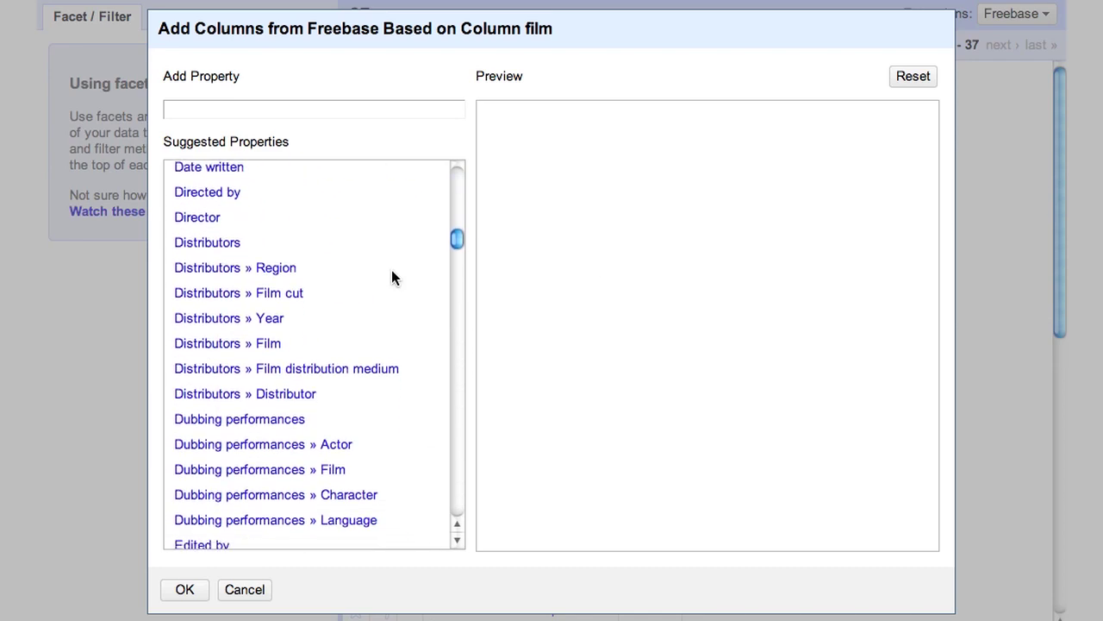
{"action": "left_click", "coordinate": [231, 196]}
{"action": "scroll", "coordinate": [231, 196], "scroll_direction": "down", "scroll_amount": 5}
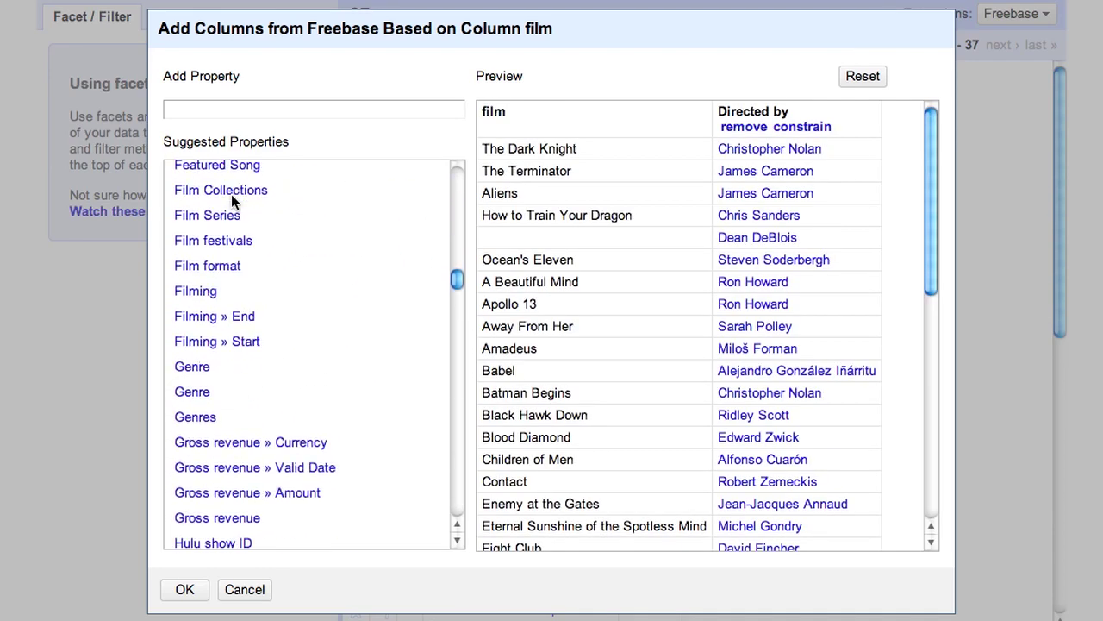
{"action": "scroll", "coordinate": [231, 196], "scroll_direction": "down", "scroll_amount": 2}
{"action": "scroll", "coordinate": [231, 196], "scroll_direction": "down", "scroll_amount": 2}
{"action": "scroll", "coordinate": [231, 197], "scroll_direction": "down", "scroll_amount": 2}
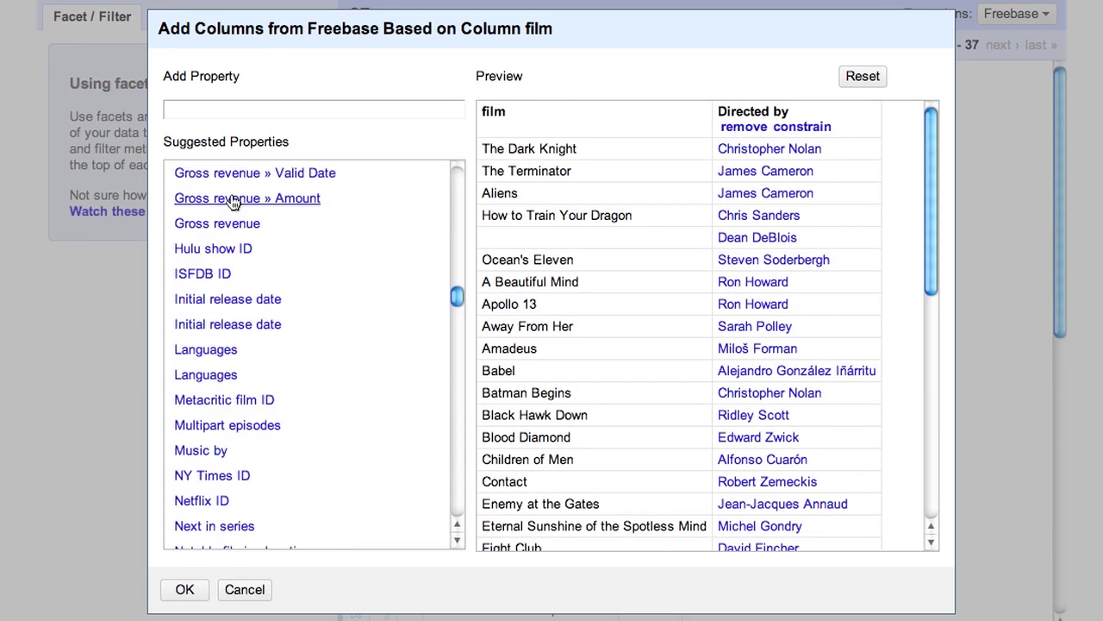
{"action": "left_click", "coordinate": [233, 328]}
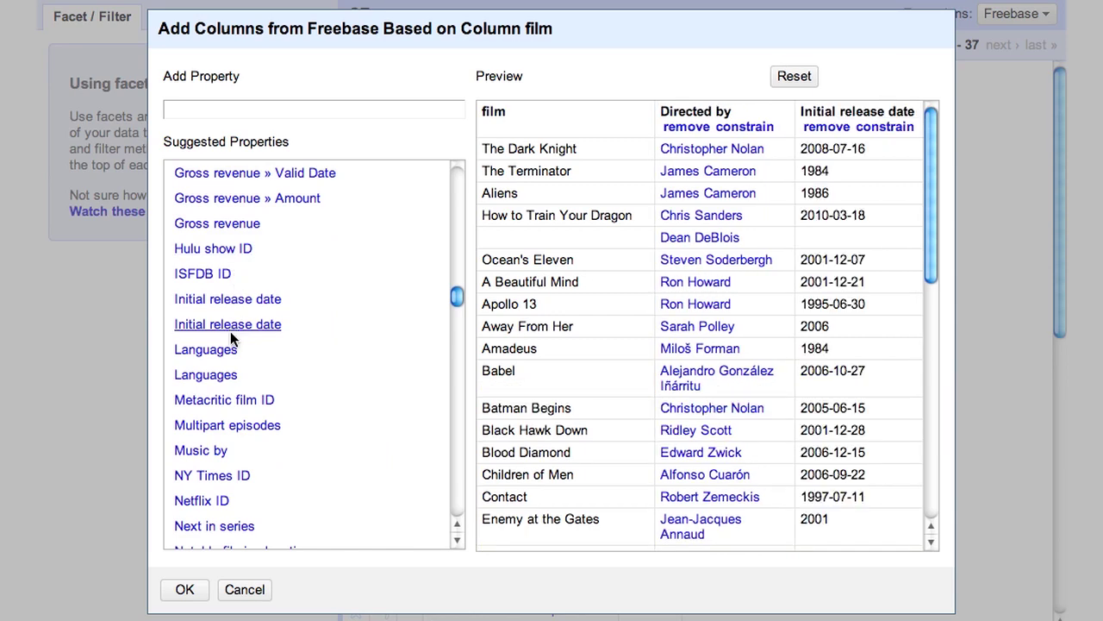
{"action": "left_click", "coordinate": [200, 501]}
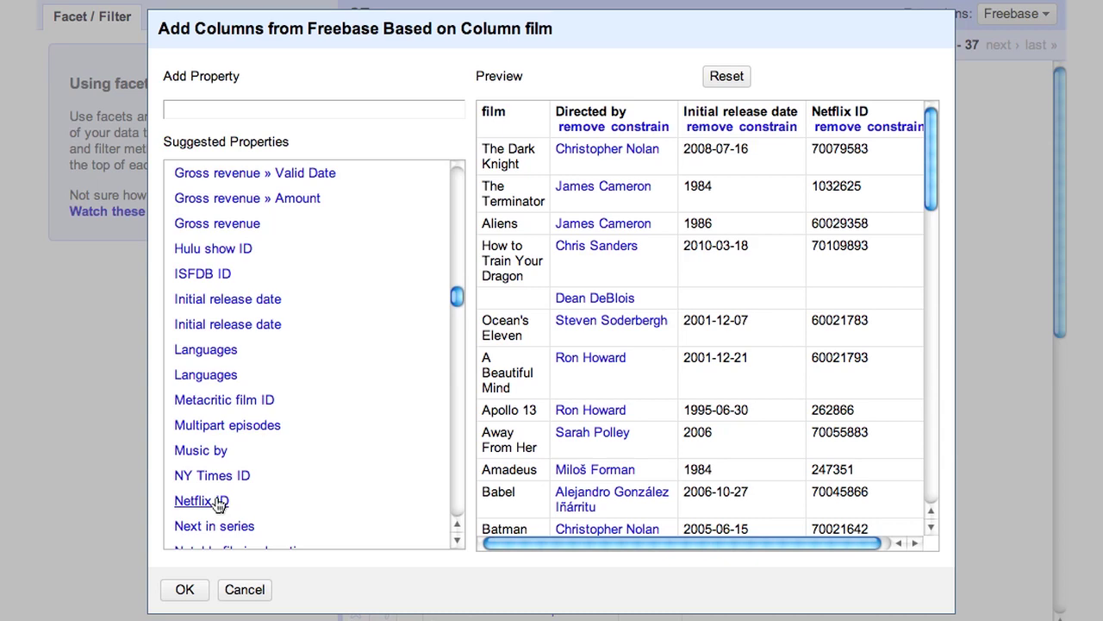
{"action": "left_click", "coordinate": [186, 590]}
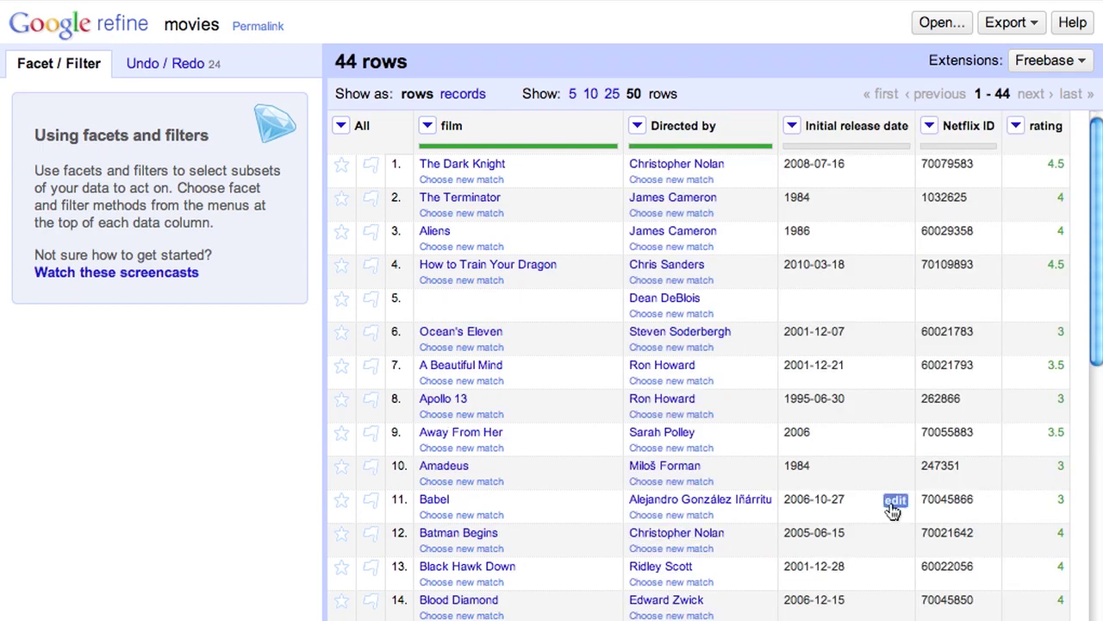
{"action": "scroll", "coordinate": [893, 511], "scroll_direction": "down", "scroll_amount": 2}
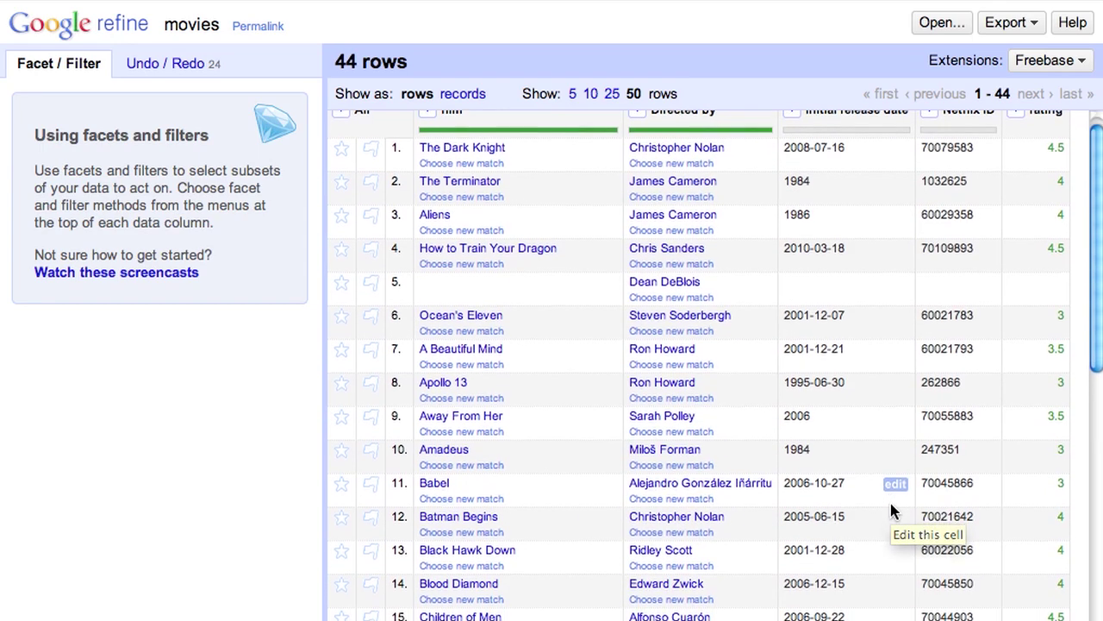
{"action": "scroll", "coordinate": [893, 511], "scroll_direction": "down", "scroll_amount": 2}
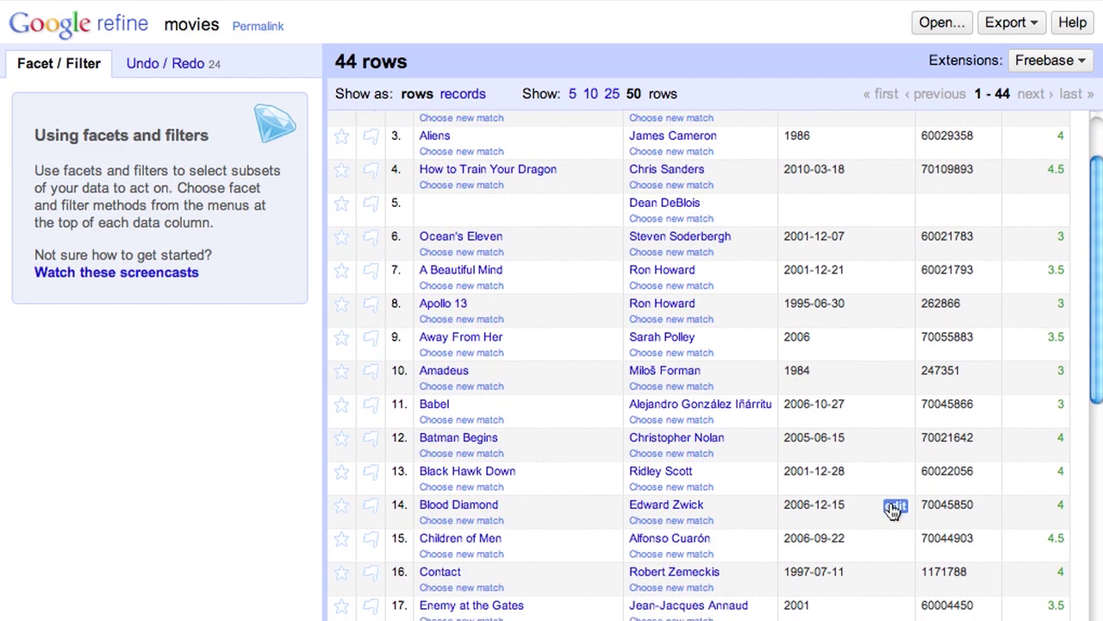
{"action": "scroll", "coordinate": [893, 511], "scroll_direction": "down", "scroll_amount": 2}
{"action": "scroll", "coordinate": [893, 511], "scroll_direction": "down", "scroll_amount": 3}
{"action": "scroll", "coordinate": [893, 511], "scroll_direction": "down", "scroll_amount": 2}
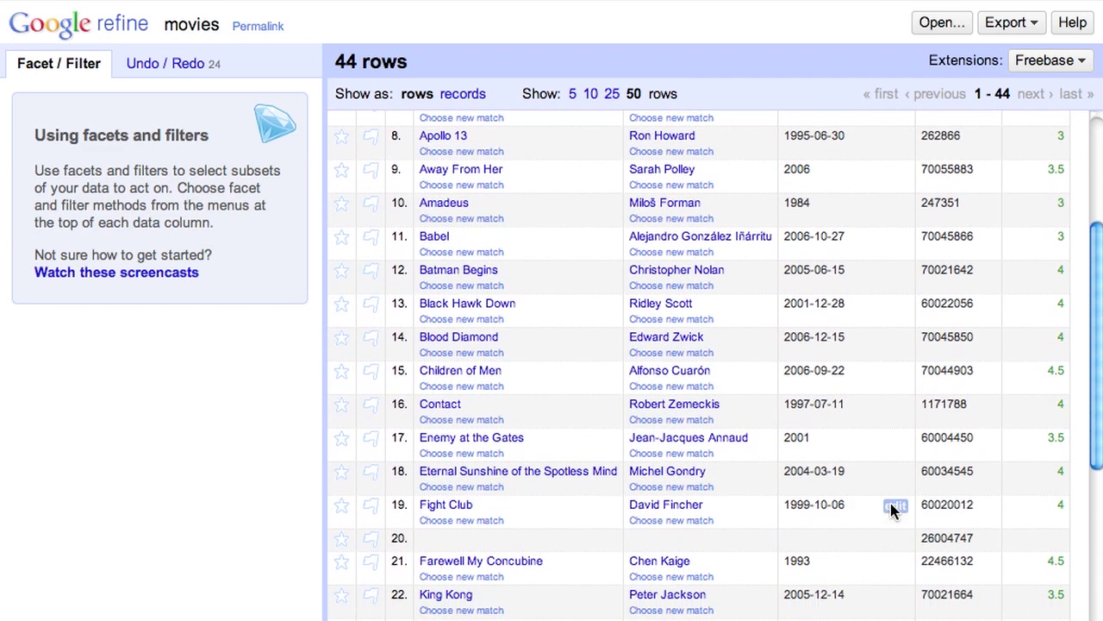
{"action": "scroll", "coordinate": [890, 512], "scroll_direction": "up", "scroll_amount": 1}
{"action": "scroll", "coordinate": [891, 512], "scroll_direction": "up", "scroll_amount": 1}
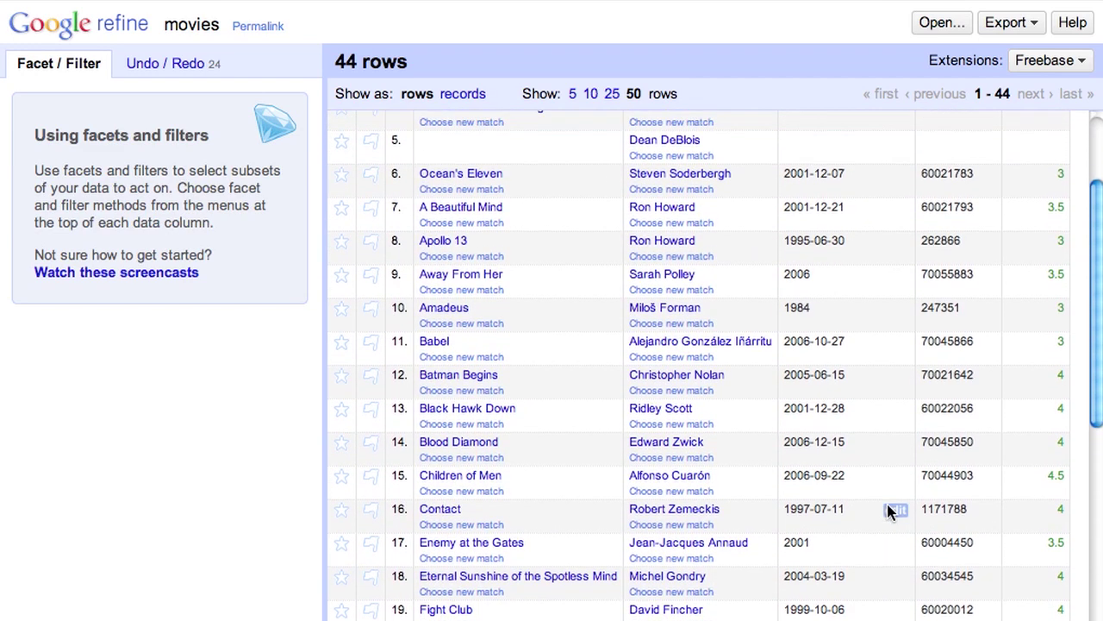
{"action": "scroll", "coordinate": [891, 513], "scroll_direction": "up", "scroll_amount": 3}
{"action": "scroll", "coordinate": [892, 509], "scroll_direction": "up", "scroll_amount": 3}
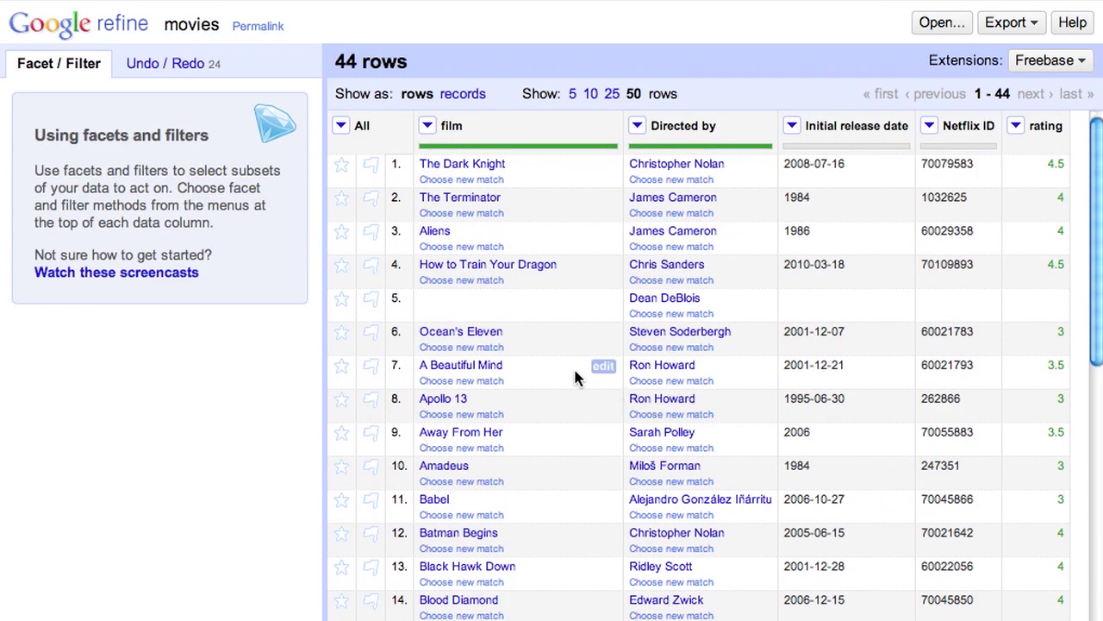
- Open Ocean's Eleven's Freebase topic page, showing the 2001 release and Steven Soderbergh as director
{"action": "left_click", "coordinate": [497, 337]}
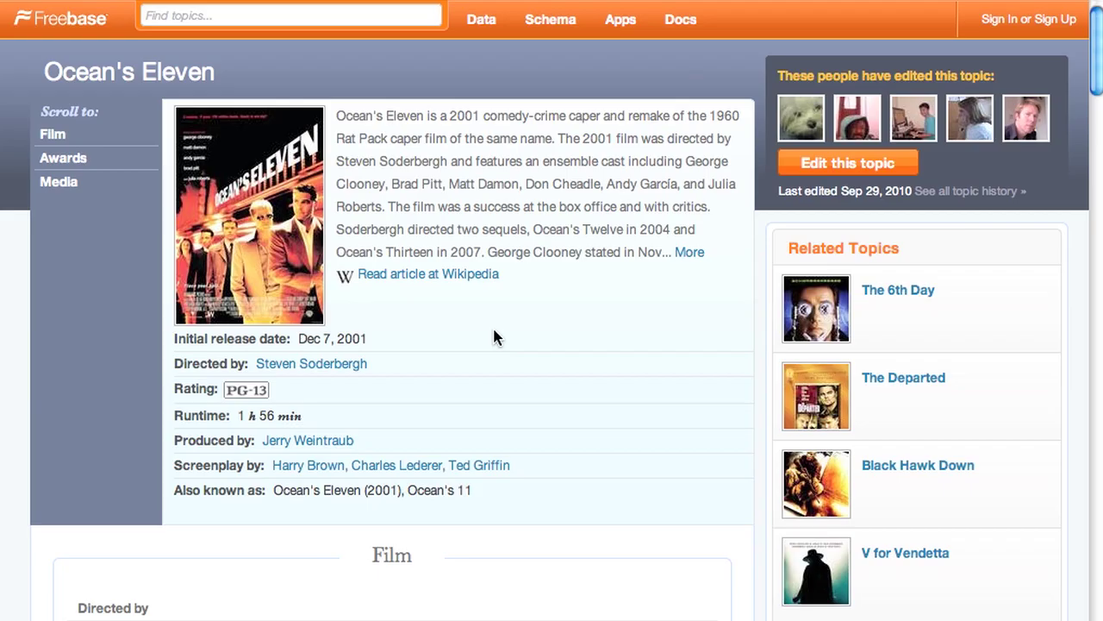